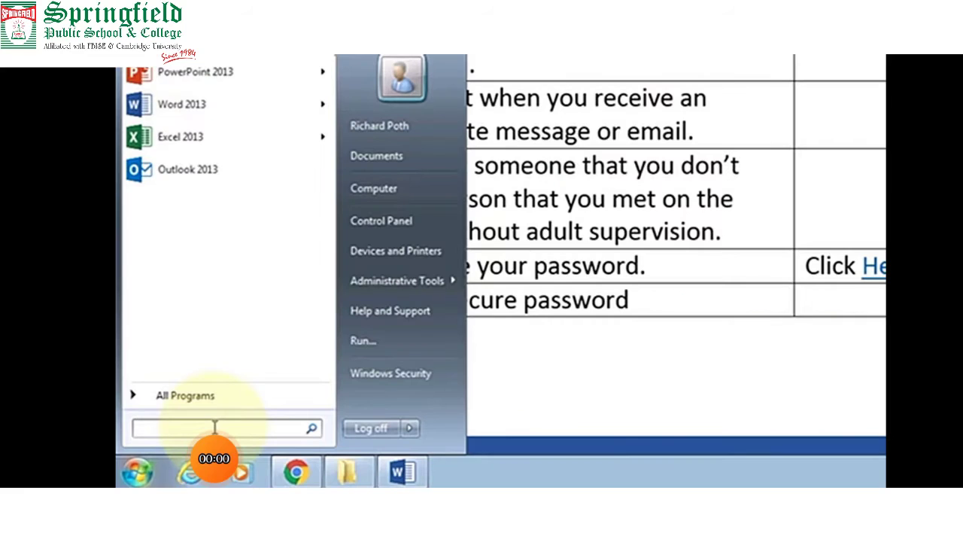
- Search for "power" to launch PowerPoint 2013, and create a blank presentation
type("p")
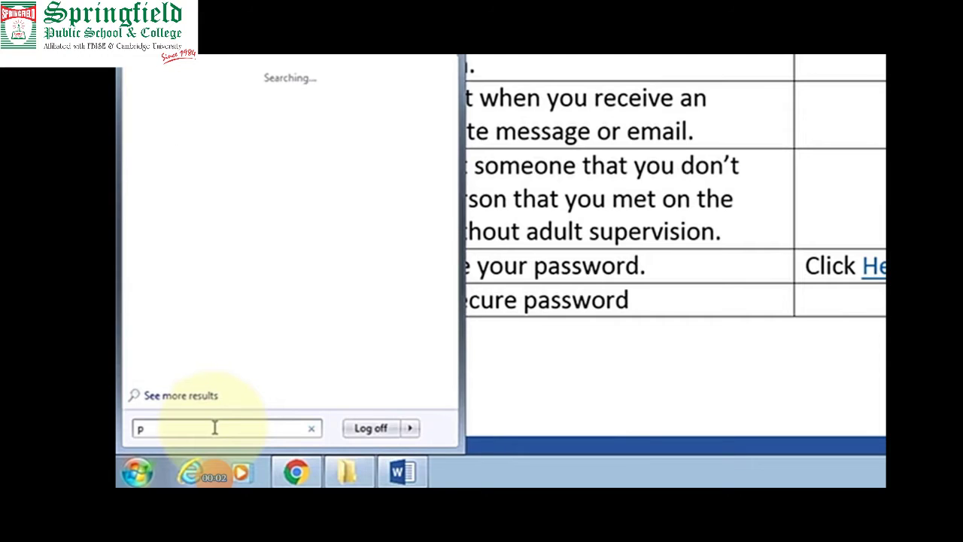
type("ower")
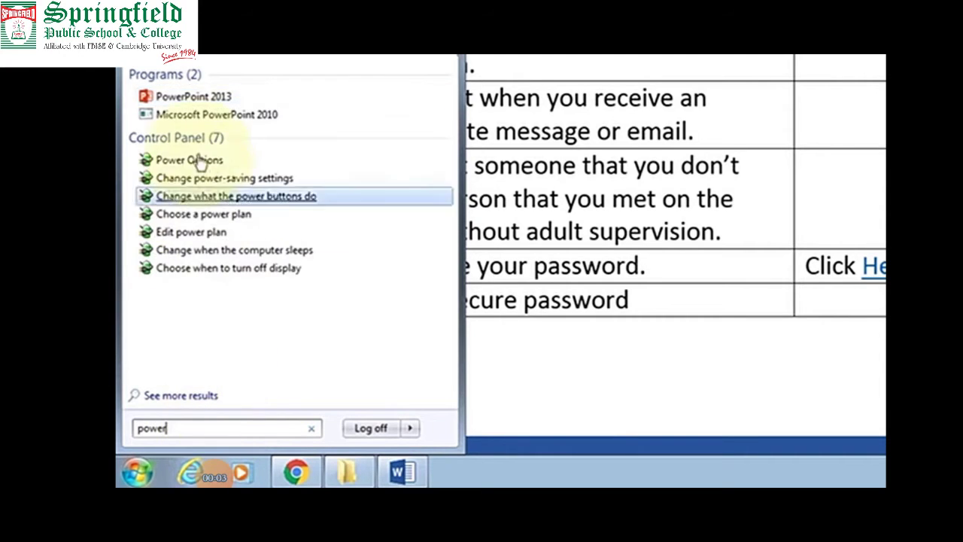
left_click(188, 102)
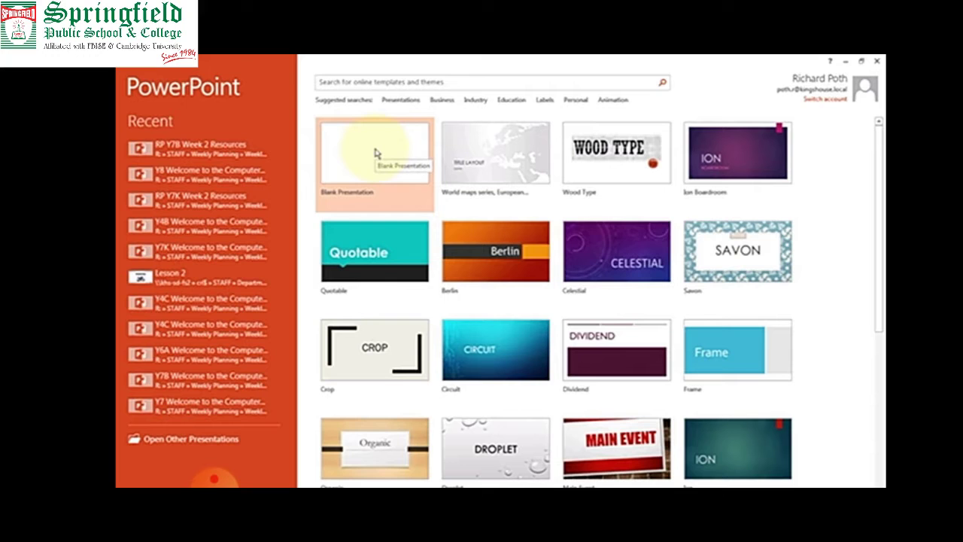
left_click(376, 154)
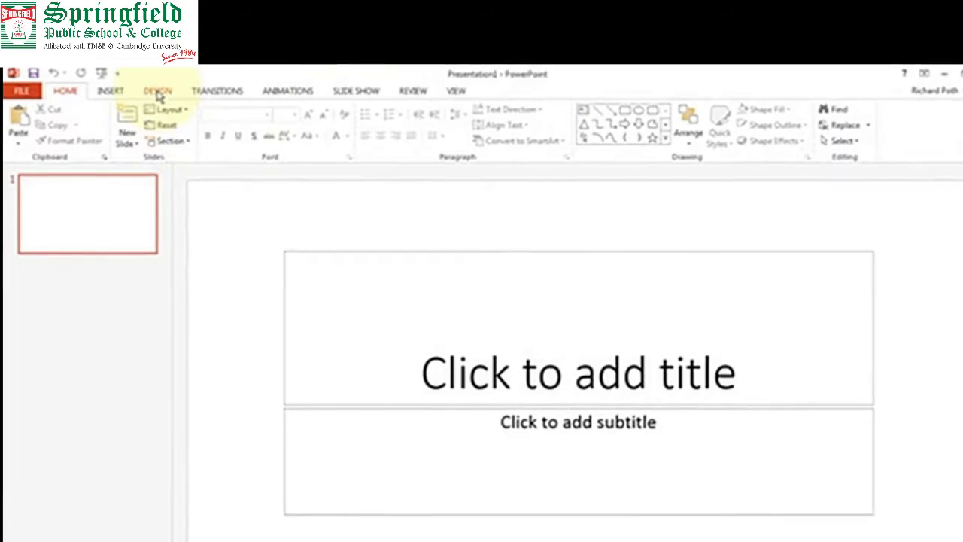
- Browse the design themes and apply the green Facet theme to the presentation
left_click(157, 93)
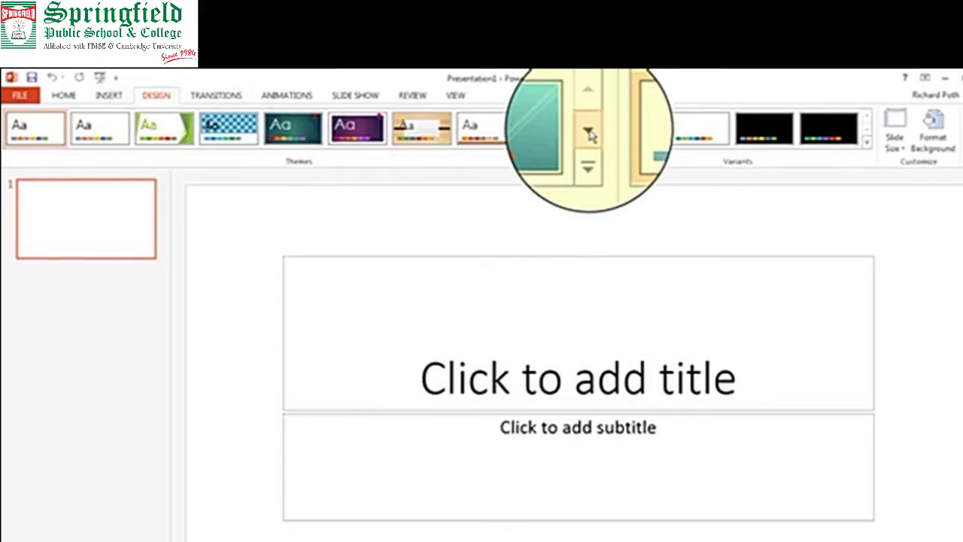
left_click(589, 134)
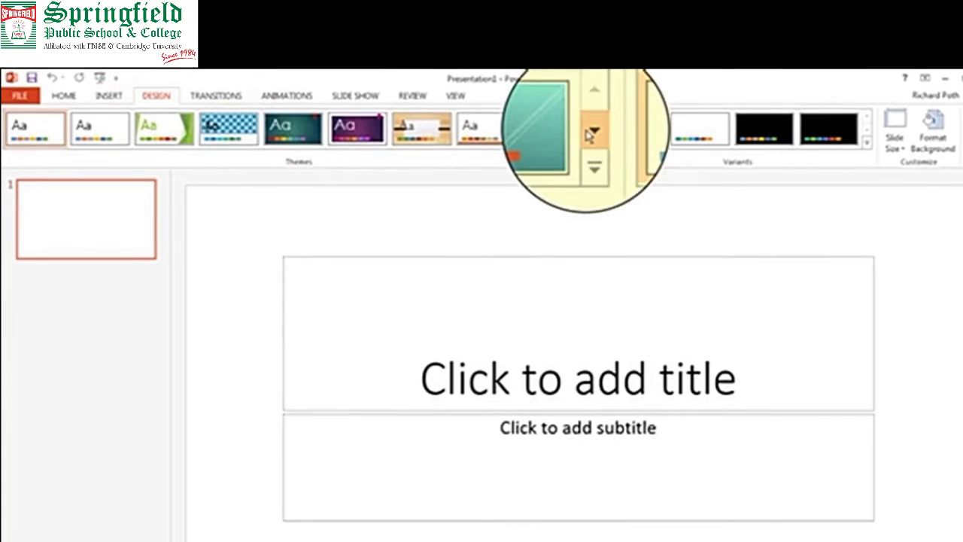
left_click(589, 134)
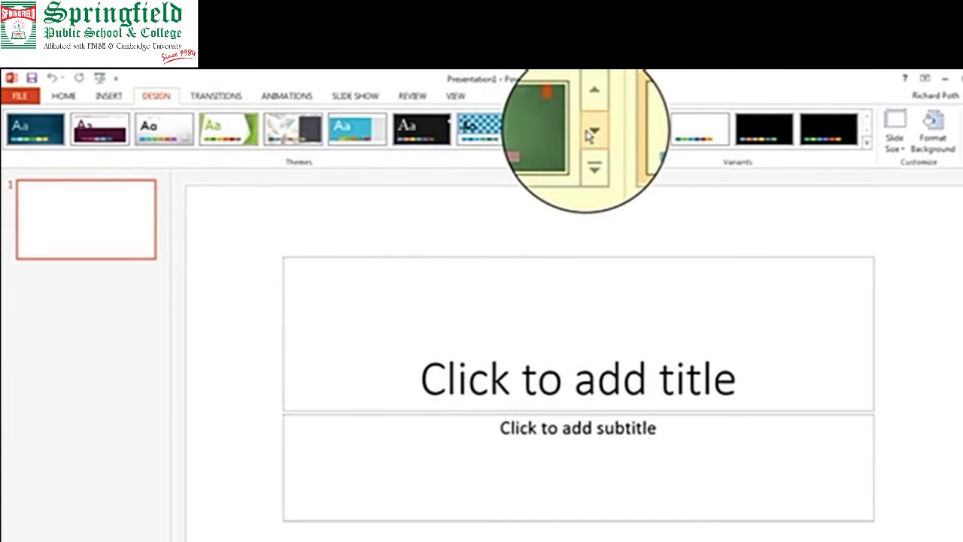
left_click(589, 134)
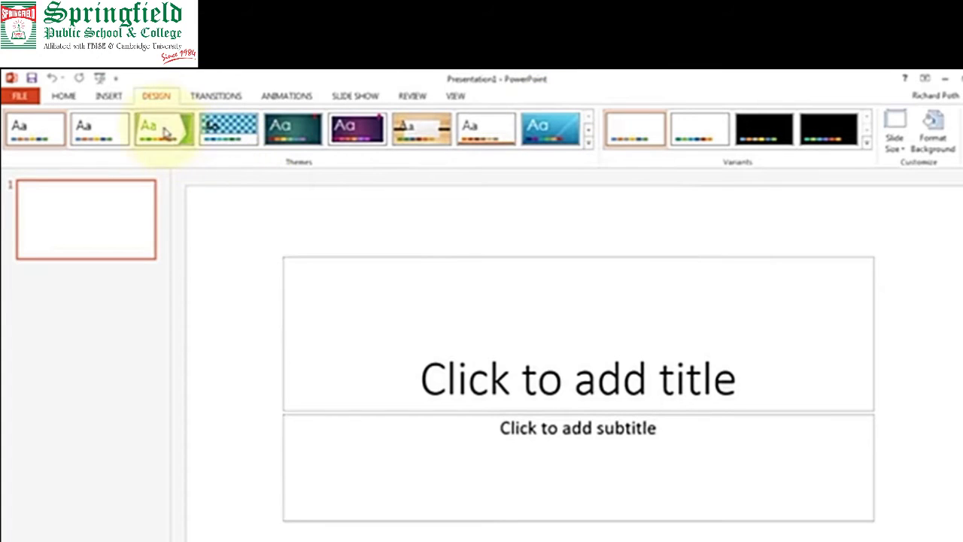
left_click(164, 128)
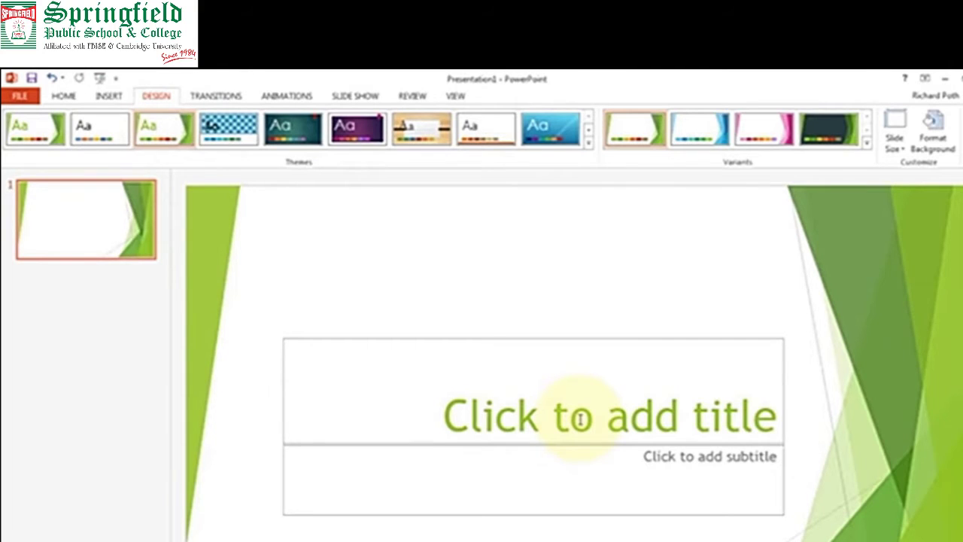
- Title the first slide "E-Safety" and enter the presenter's full name as its subtitle
left_click(580, 419)
type("E")
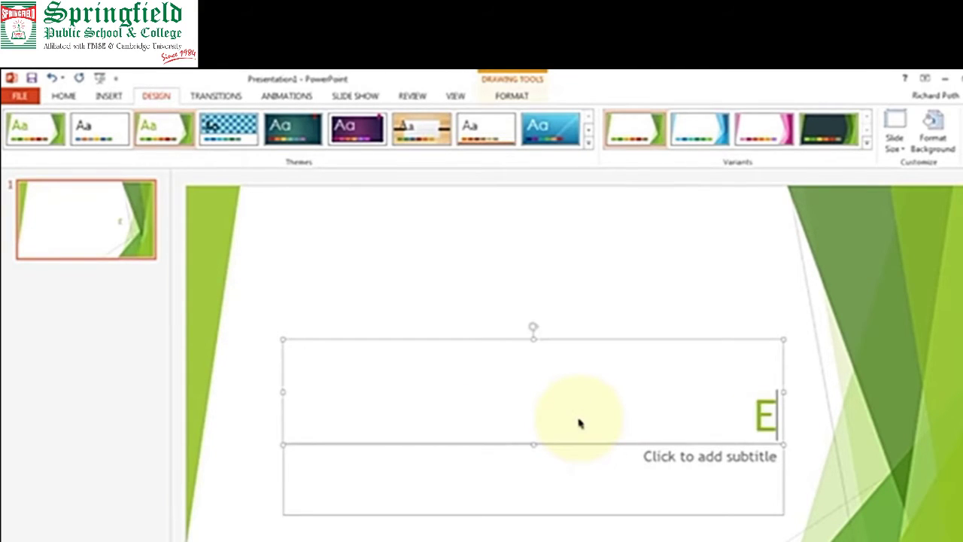
type("-Saf")
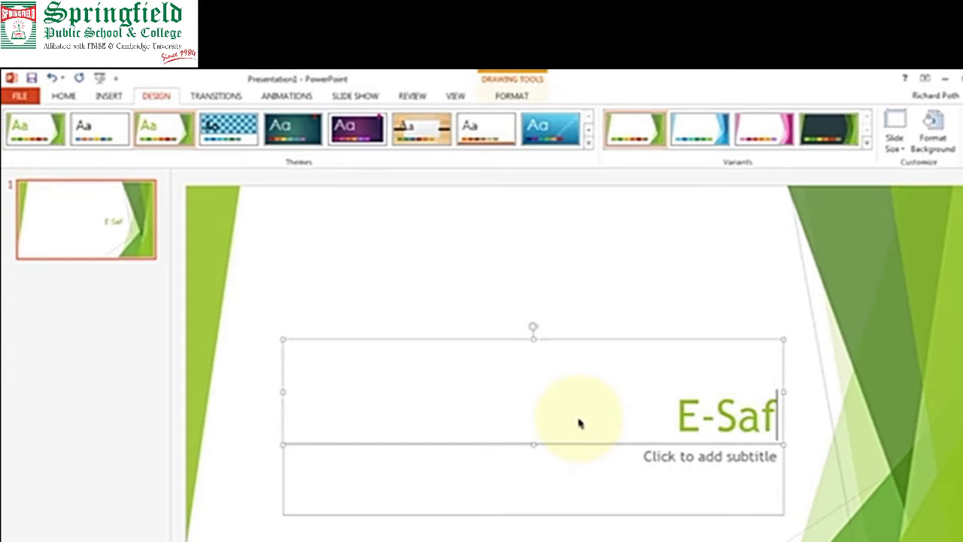
type("ety")
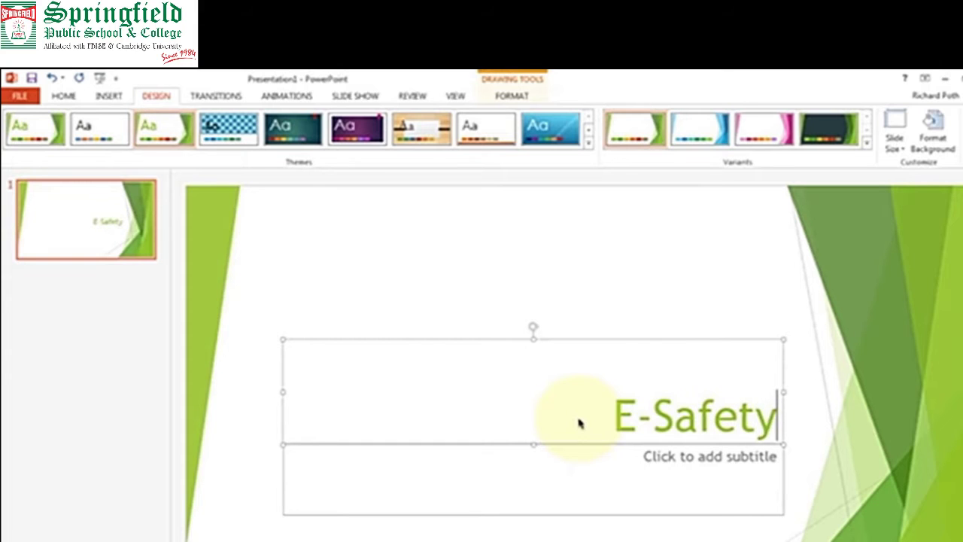
left_click(674, 454)
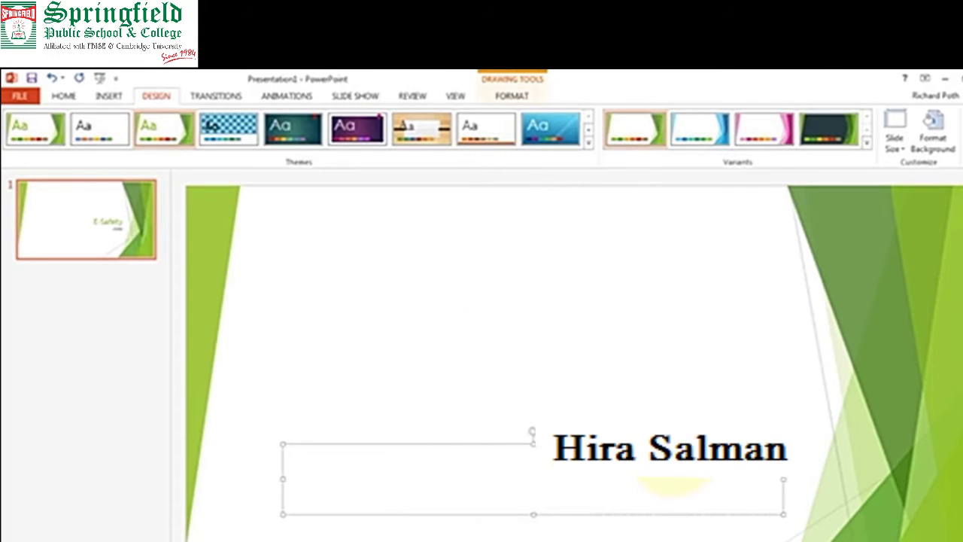
left_click(96, 397)
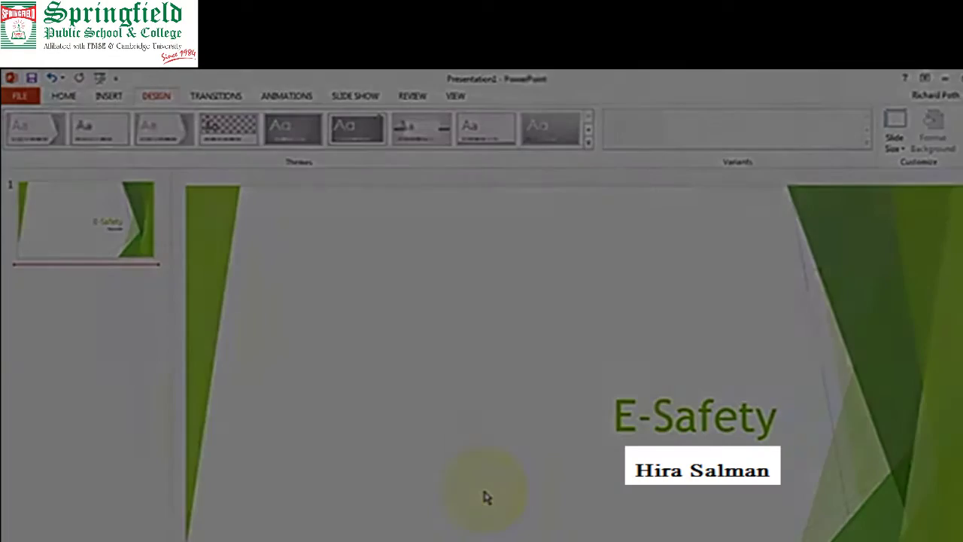
- Insert a Title Only slide after the title slide and start editing its title placeholder
left_click(108, 95)
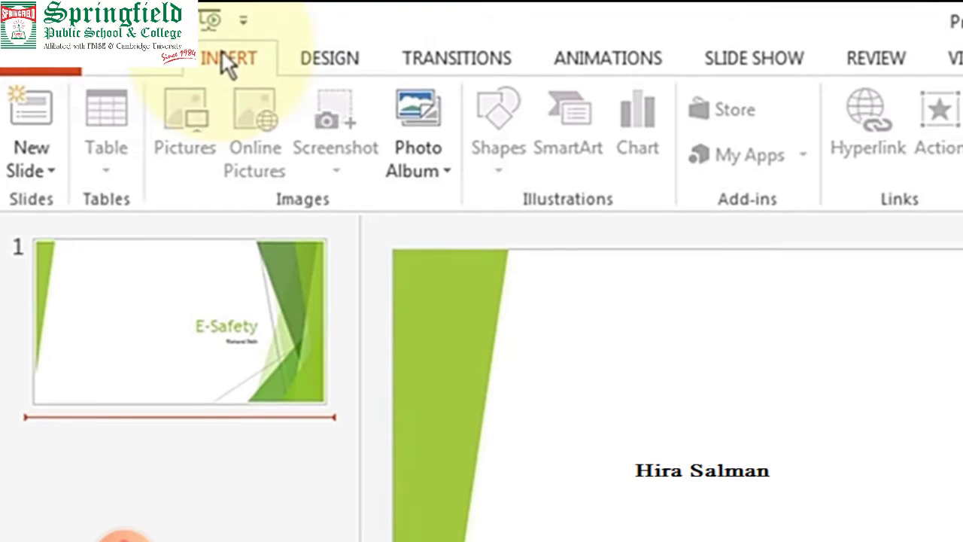
left_click(48, 169)
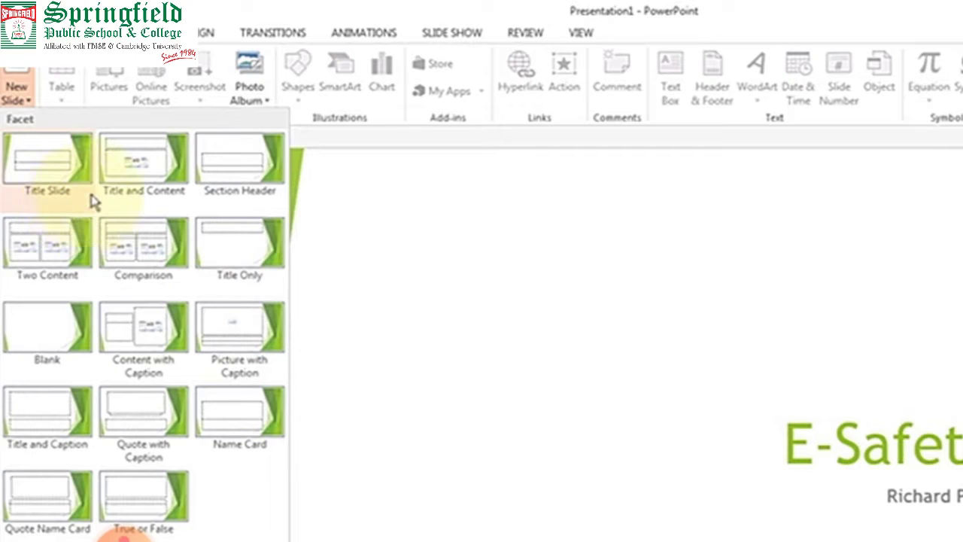
left_click(233, 250)
left_click(453, 227)
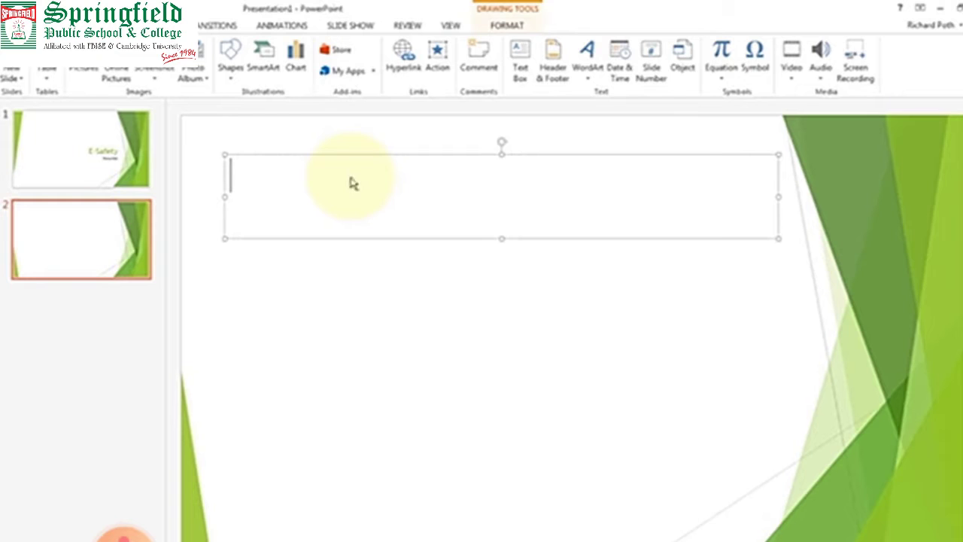
- Copy "personal information" from fact 1 in the E-Safety Word document and paste it as slide 2's title in PowerPoint
key("alt+Tab")
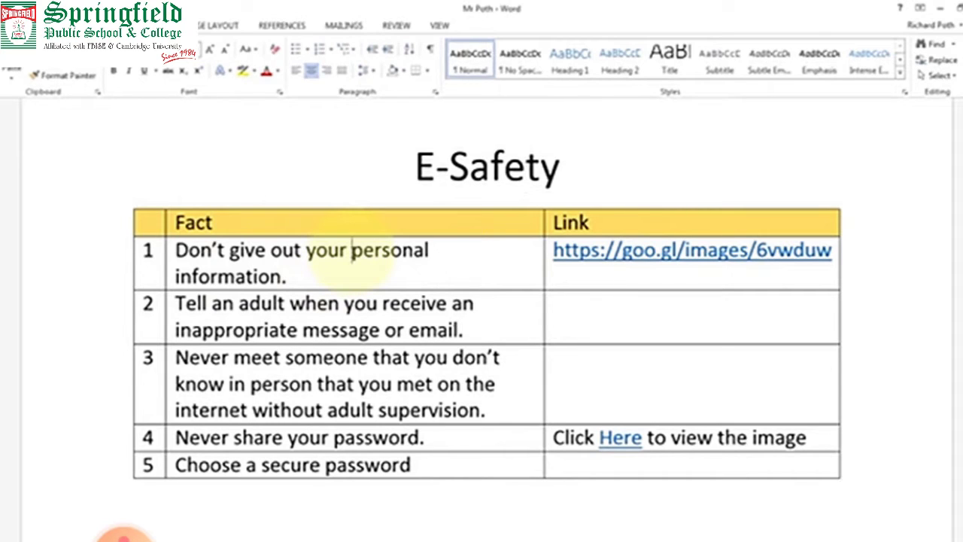
left_click_drag(352, 252, 284, 278)
key("ctrl+c")
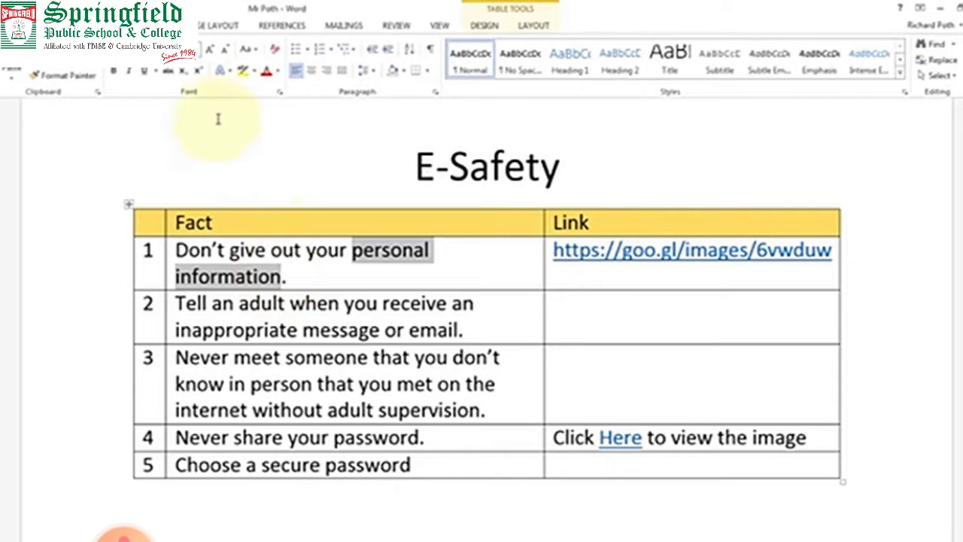
key("alt+Tab")
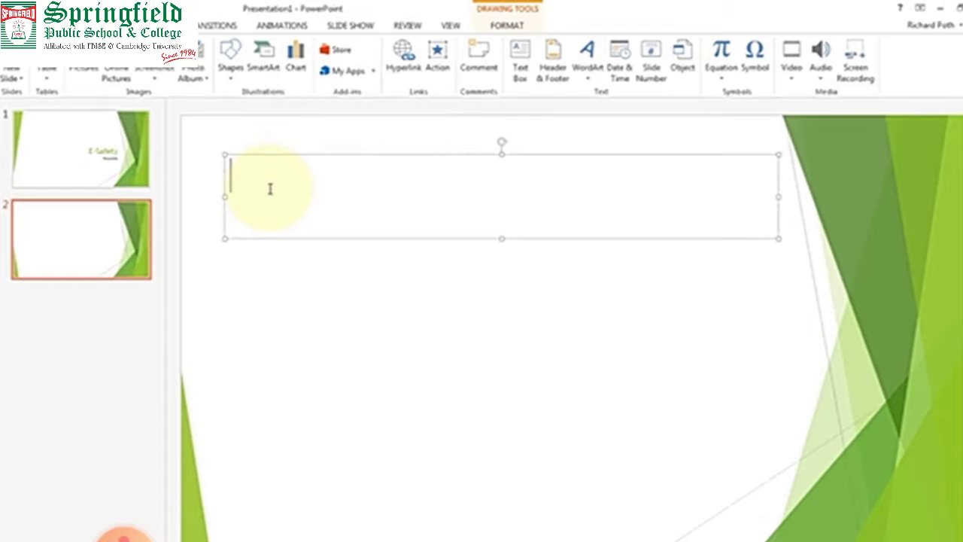
key("ctrl+v")
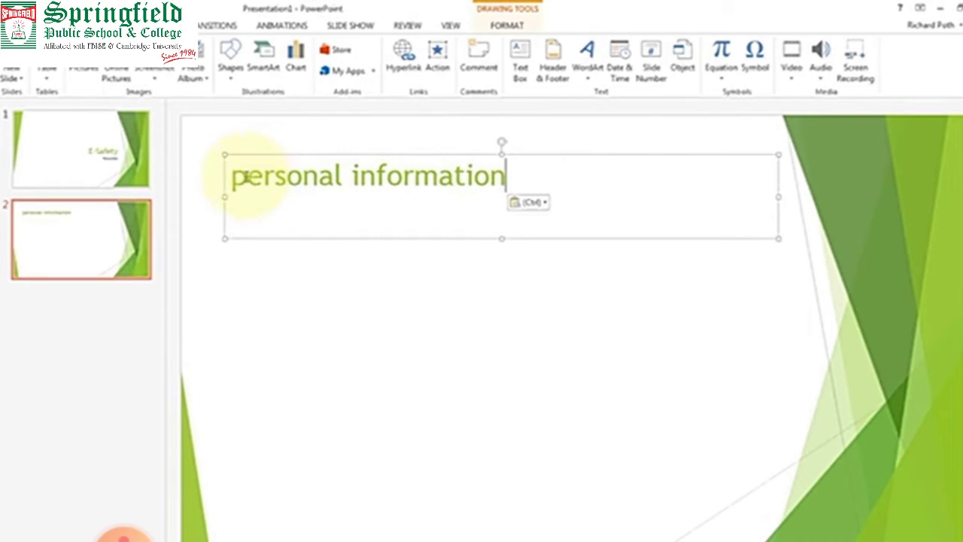
- Capitalise both words of slide 2's title so it reads "Personal Information"
left_click(247, 176)
key("BackSpace")
type("P")
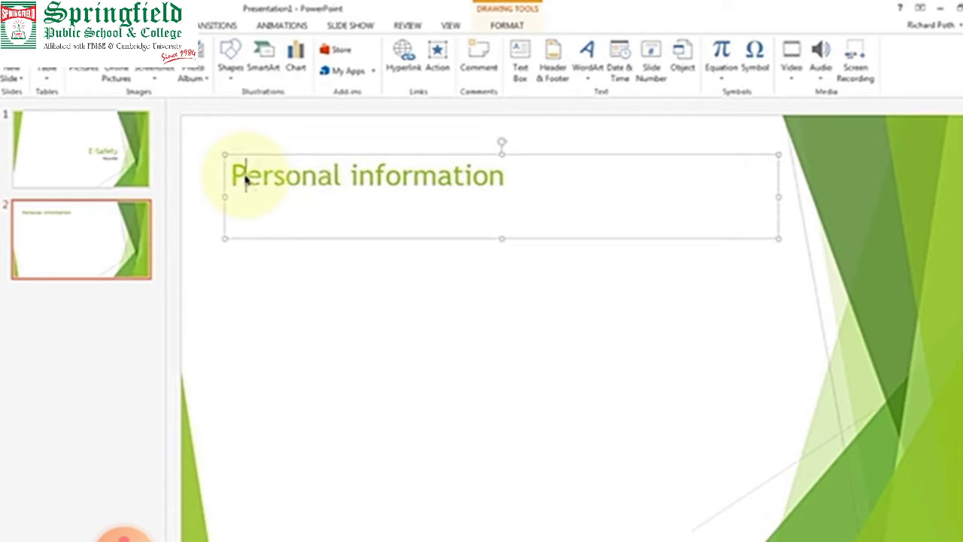
left_click(356, 178)
key("BackSpace")
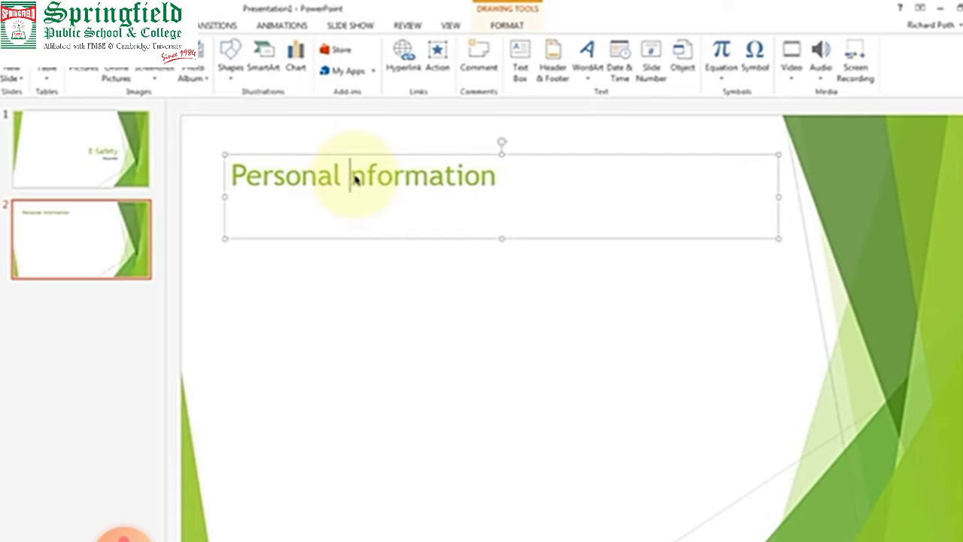
type("I")
left_click(346, 320)
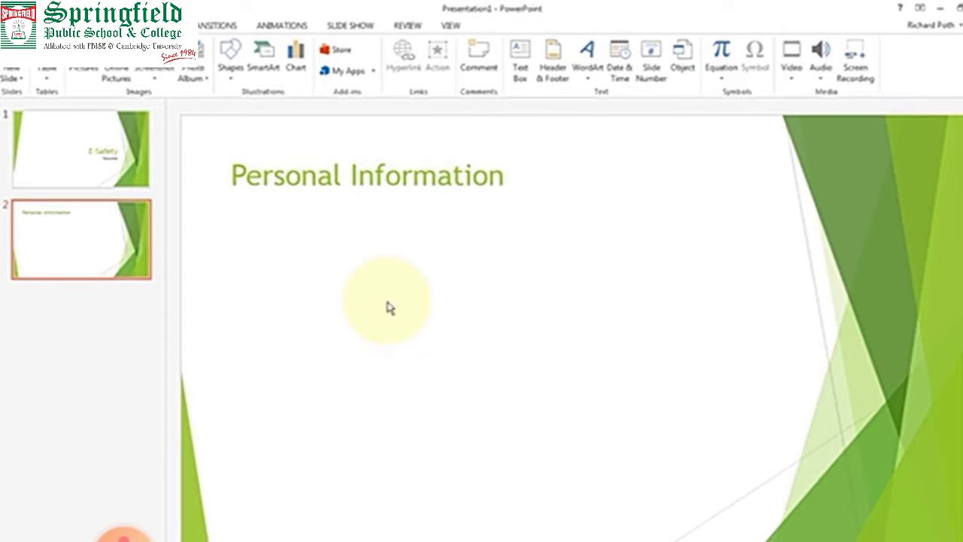
- Switch to the Word document, follow fact 1's image link, and open the picture on its own in the browser
key("alt+Tab")
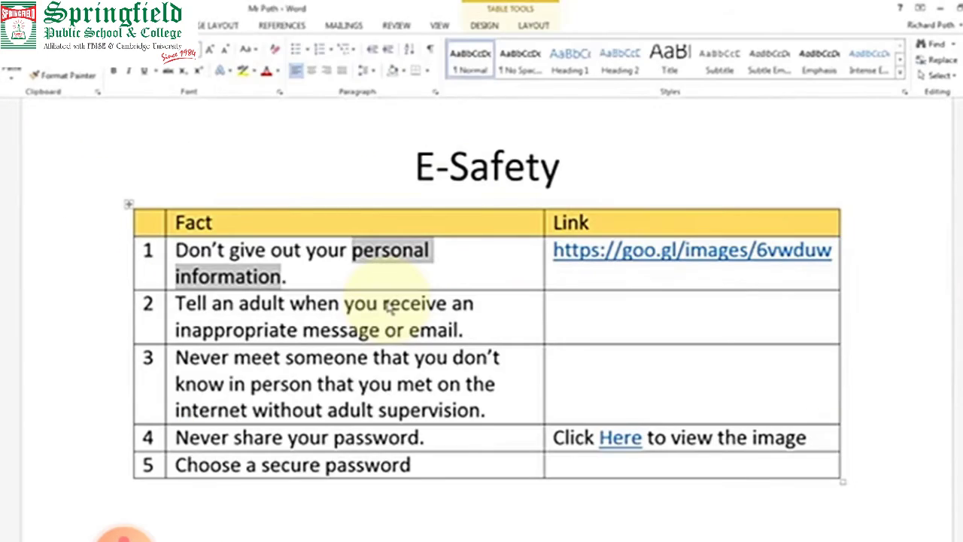
left_click(691, 256)
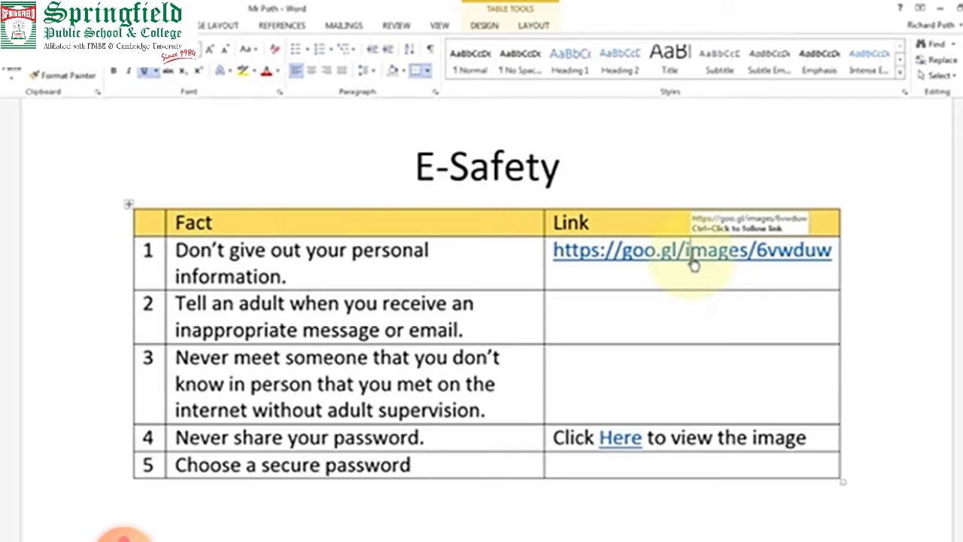
left_click(693, 260, "ctrl")
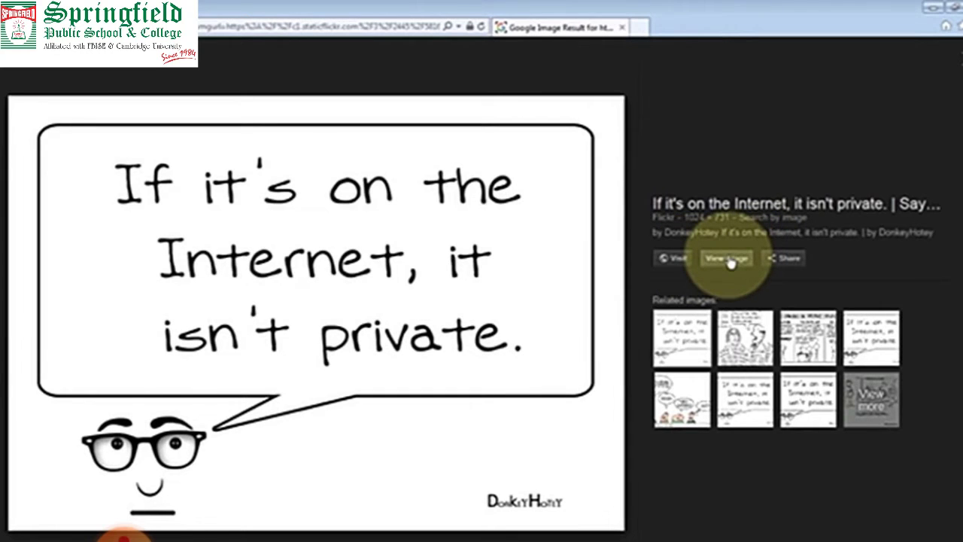
left_click(727, 259)
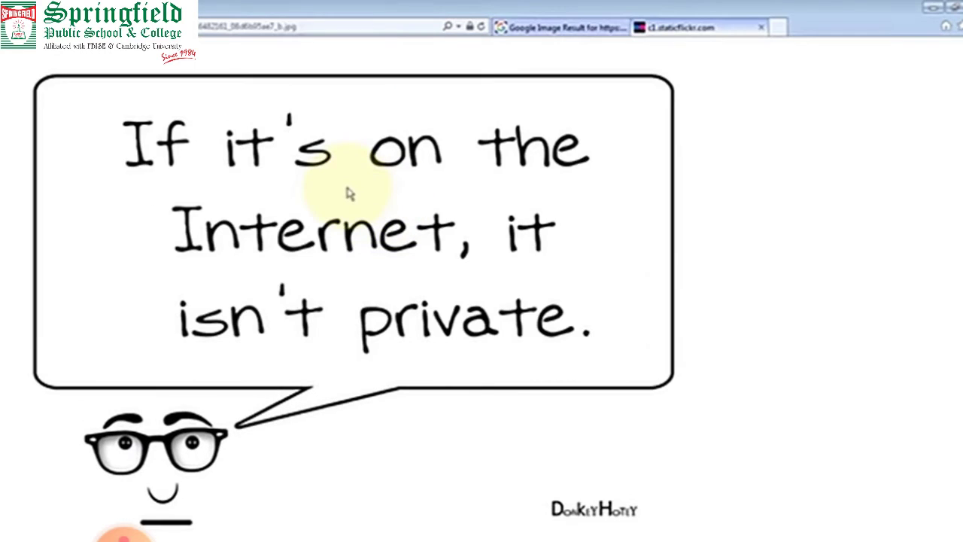
- Copy the "If it's on the Internet, it isn't private." picture and paste it onto slide 2 in PowerPoint
right_click(346, 194)
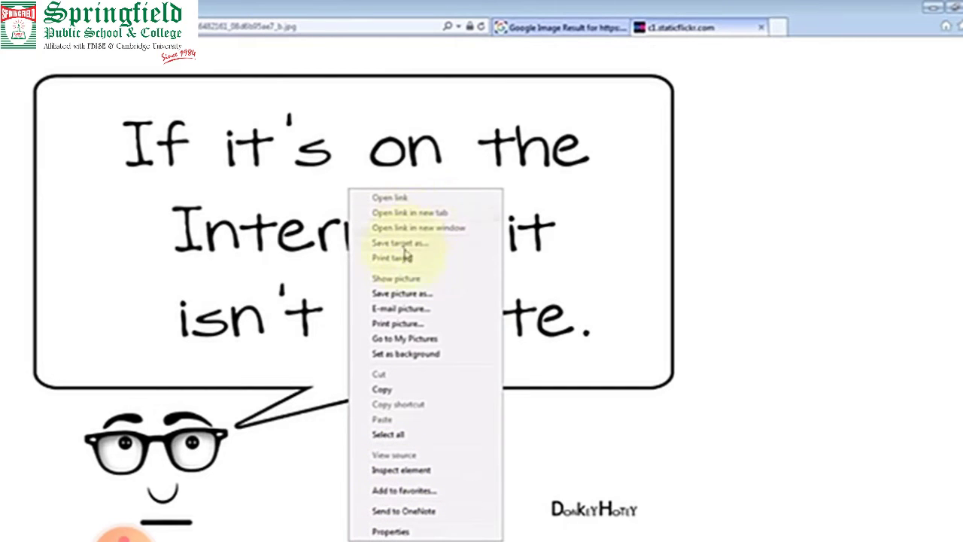
right_click(381, 194)
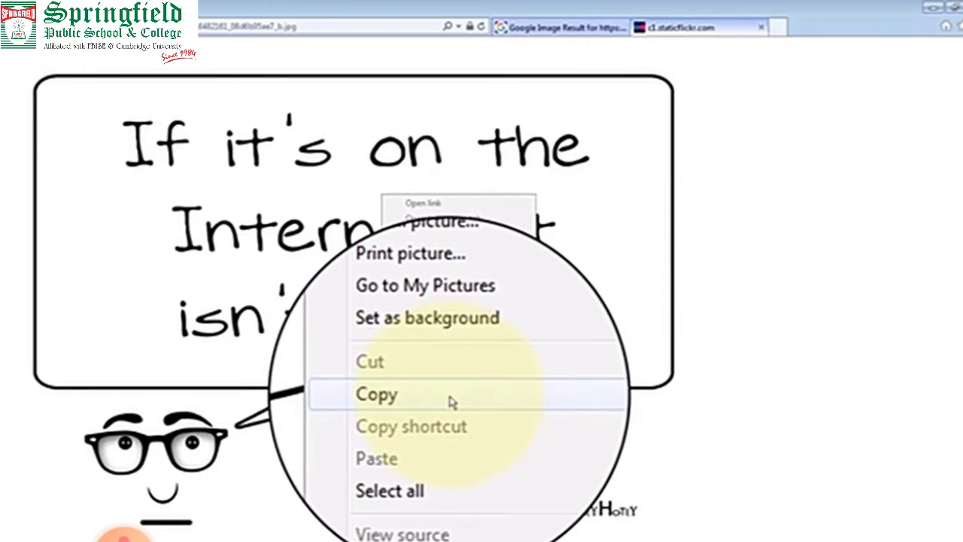
left_click(452, 402)
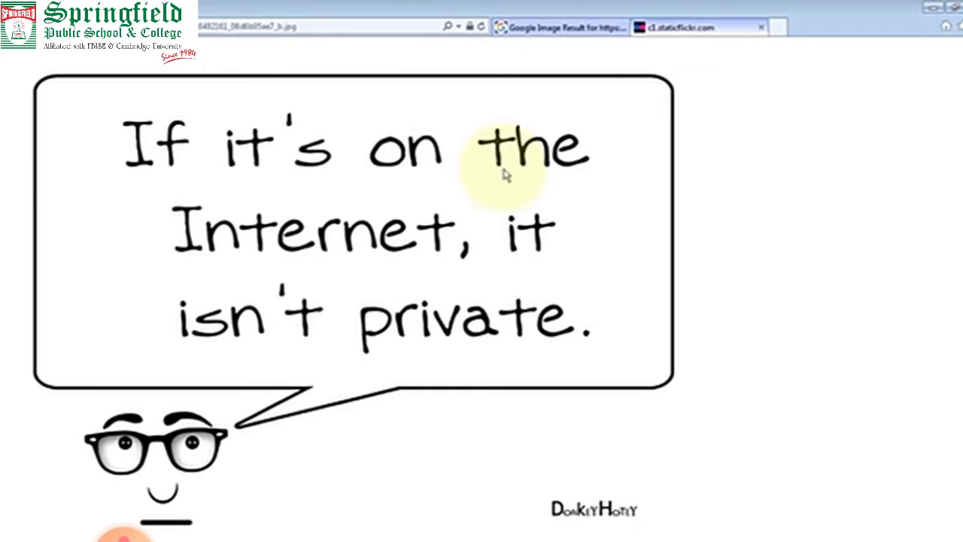
key("alt+Tab")
key("Tab")
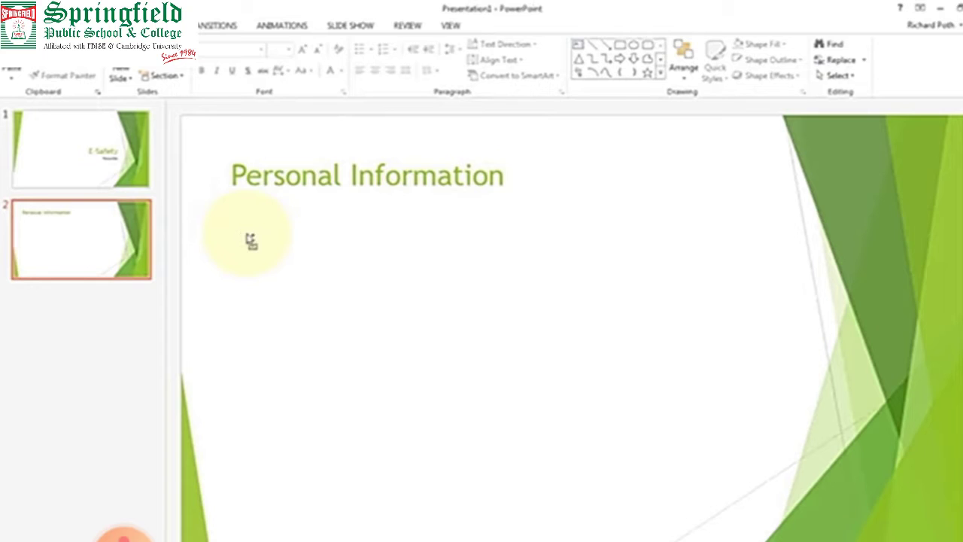
left_click_drag(250, 240, 247, 237)
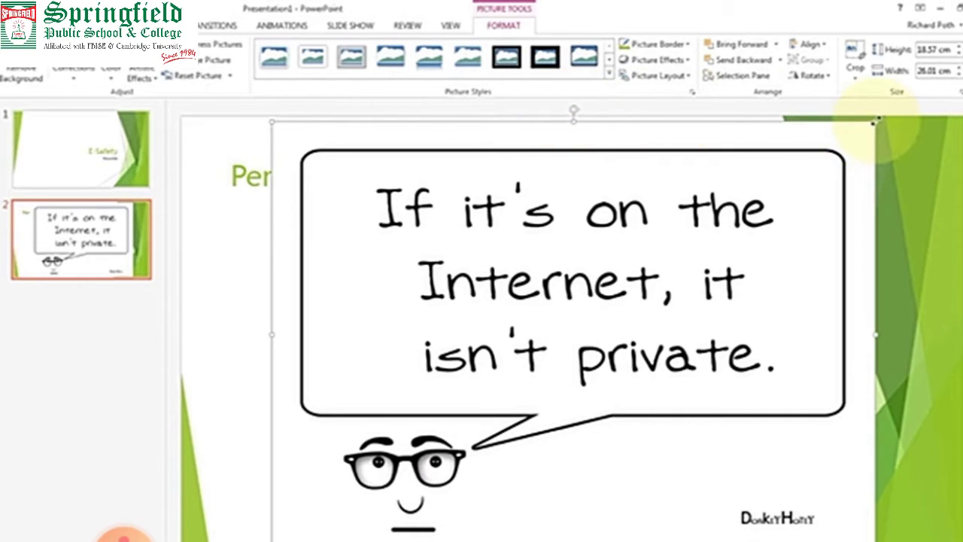
- Scale the pasted picture to about 14.8 cm wide beneath the title, and squash only its height to about 6.8 cm
left_click_drag(877, 119, 598, 303)
left_click_drag(454, 409, 511, 320)
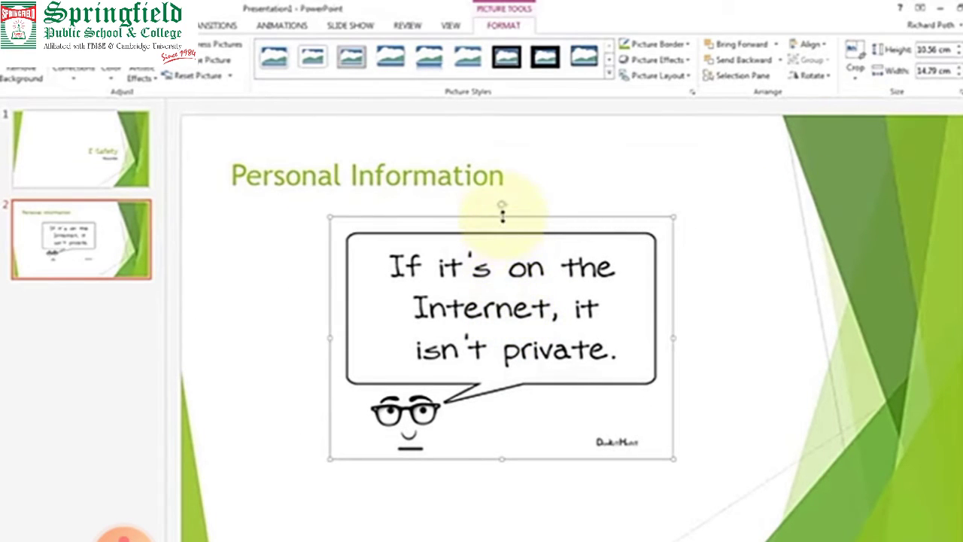
left_click_drag(502, 219, 499, 304)
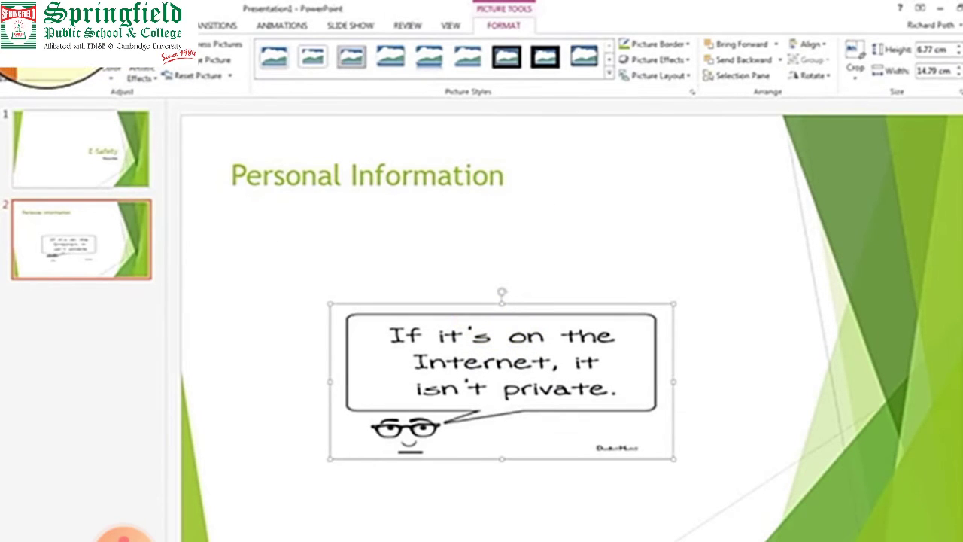
- Undo the picture's height squash and move the picture to the right half of slide 2
key("ctrl+z")
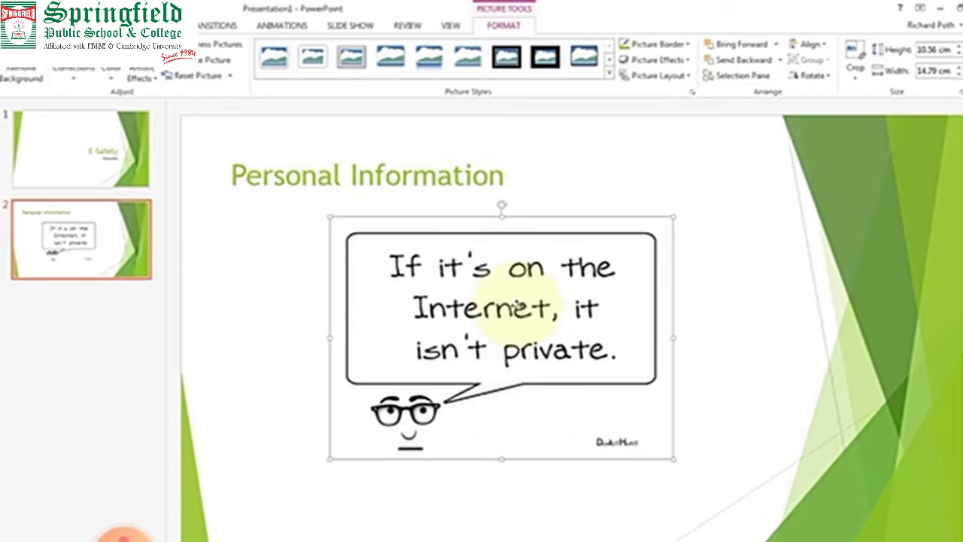
left_click_drag(502, 295, 618, 307)
left_click(254, 248)
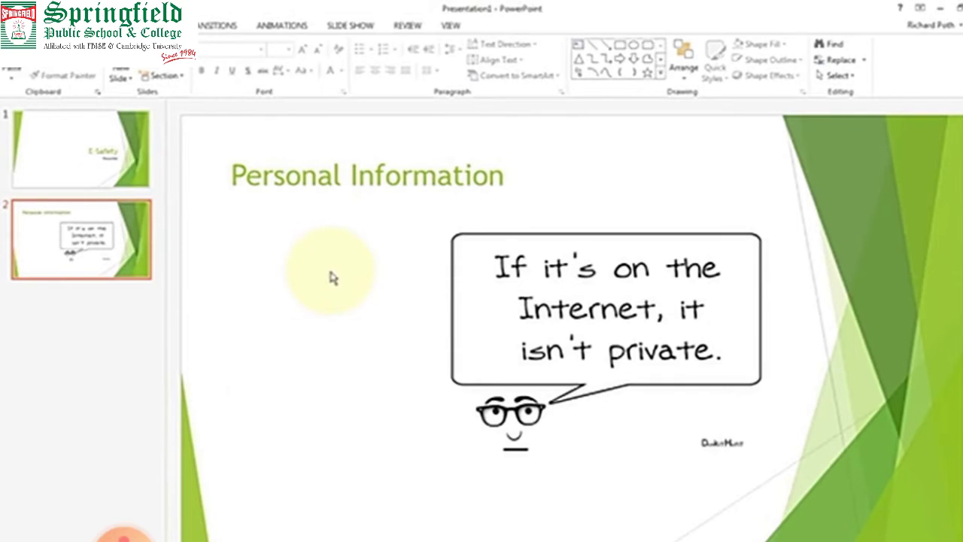
- Insert a text box beside the picture on slide 2 reading "Never share your personal Imformation!"
left_click(113, 25)
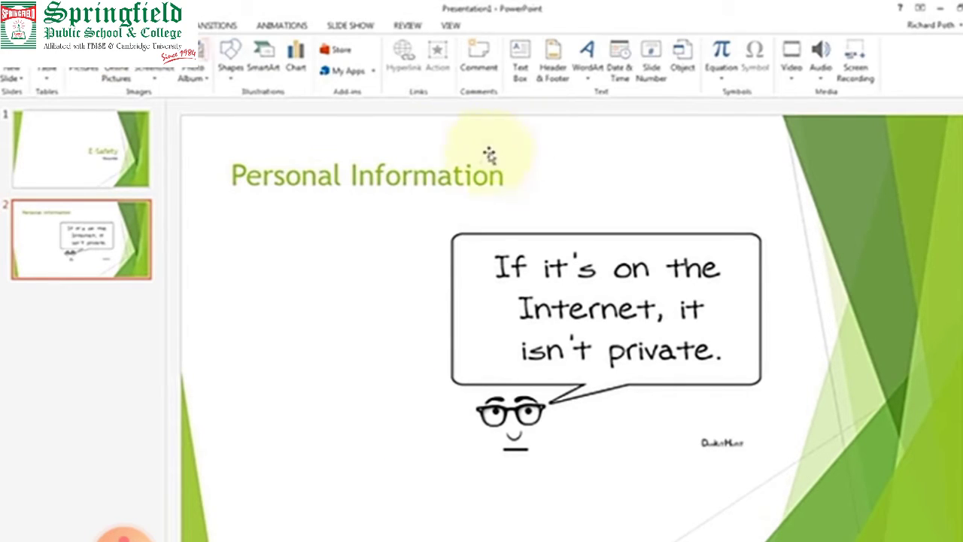
left_click(522, 57)
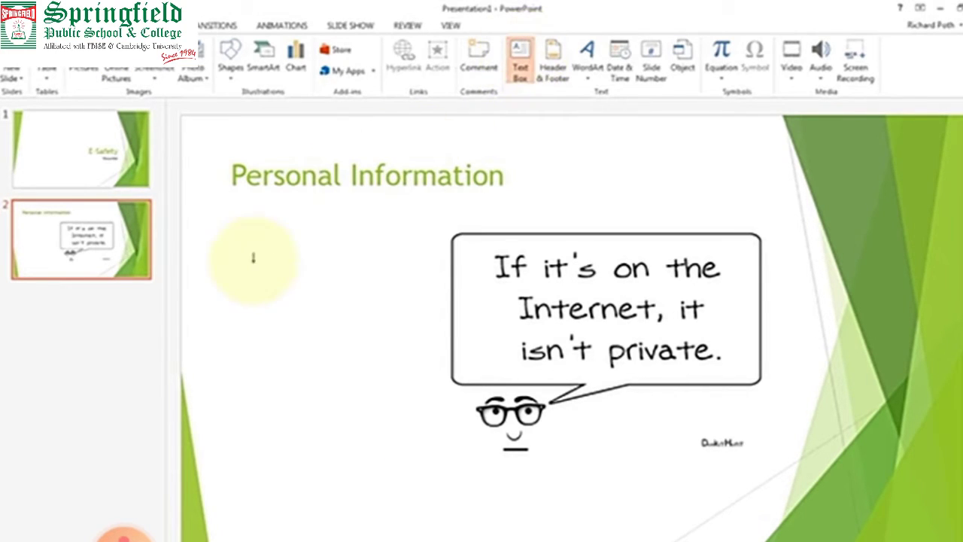
left_click(224, 263)
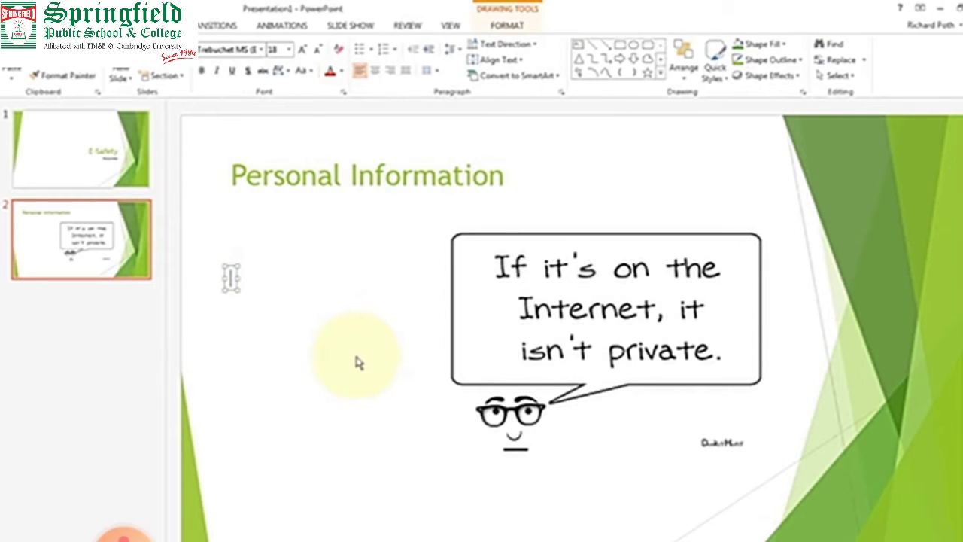
type("Never share your personal Imformation!")
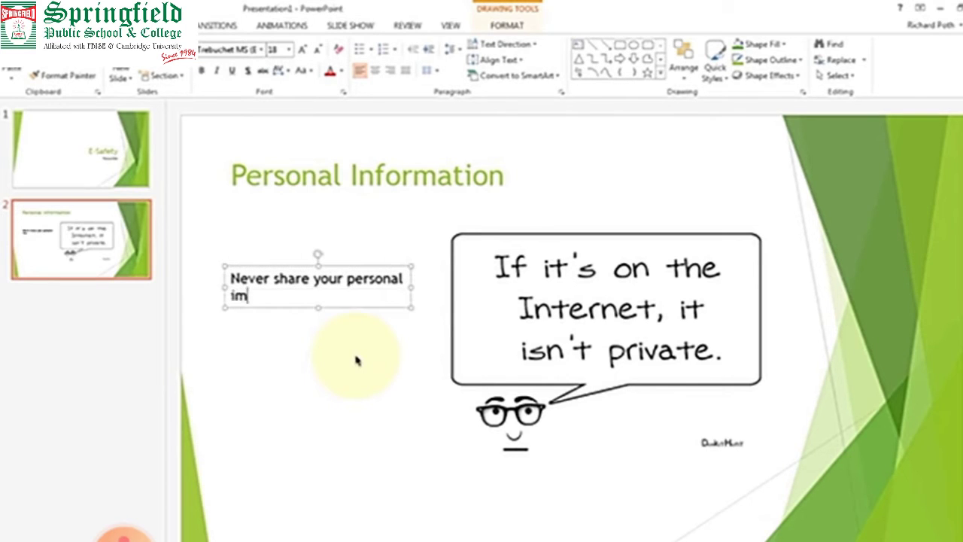
- Set the font size of the text beside slide 2's picture to 40
left_click_drag(327, 296, 232, 275)
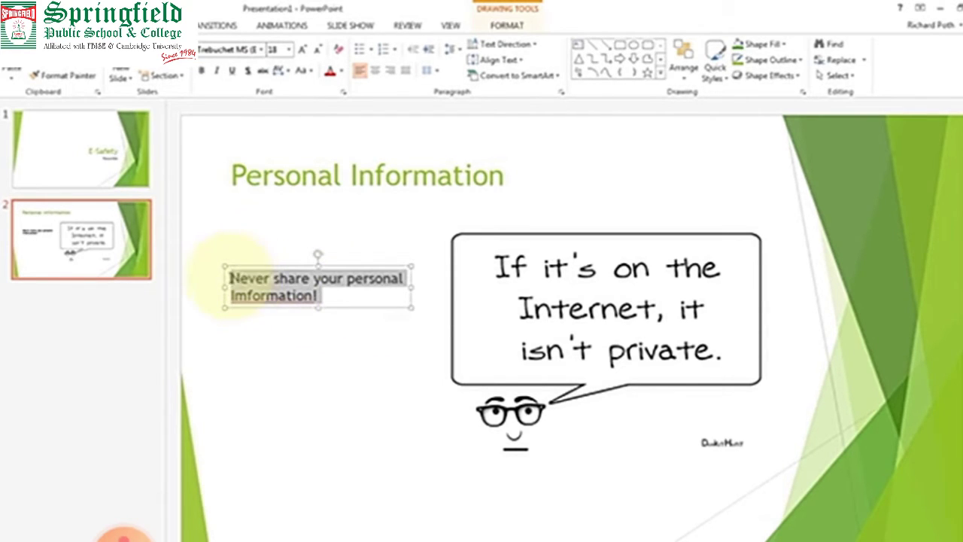
left_click(289, 50)
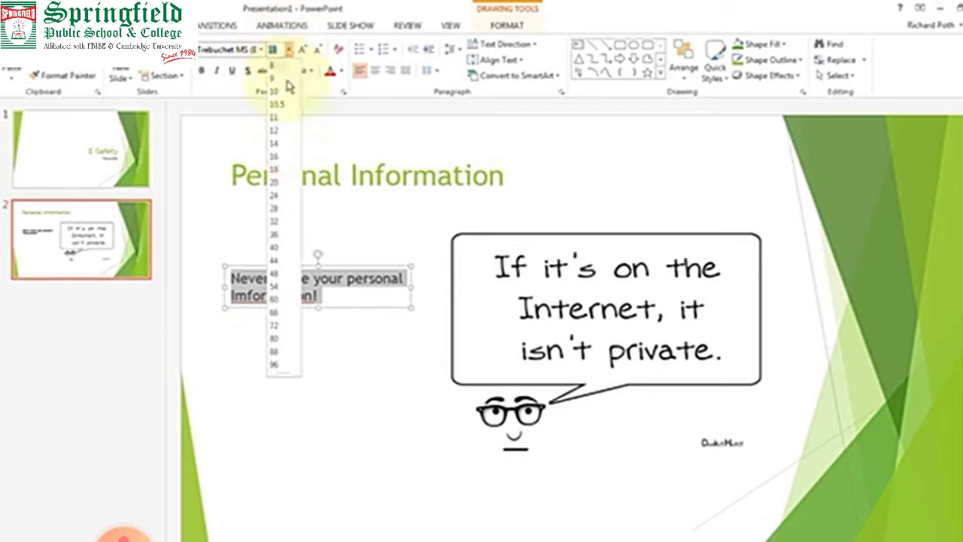
left_click(279, 247)
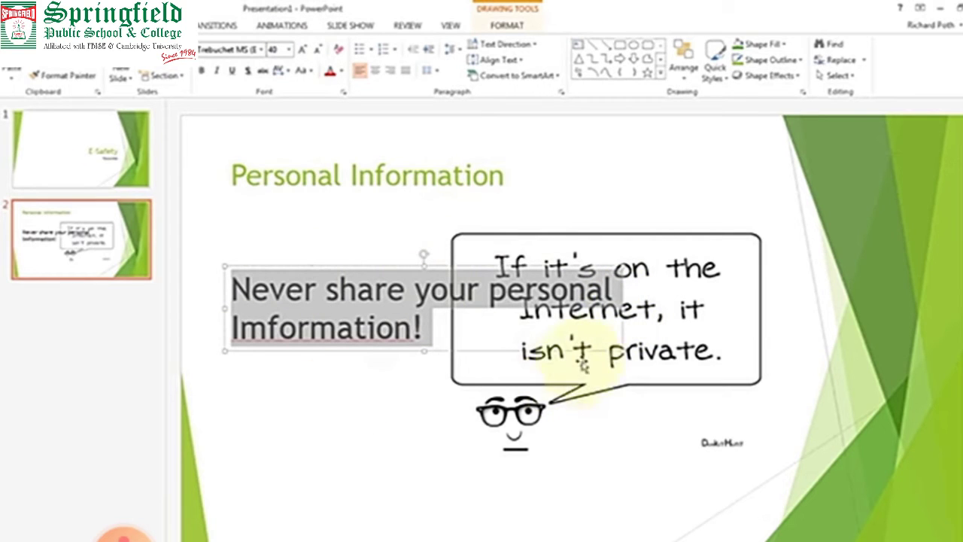
- Narrow the text box to clear the picture, move it up beneath the title, and adjust its width so the text wraps onto three lines
left_click(622, 305)
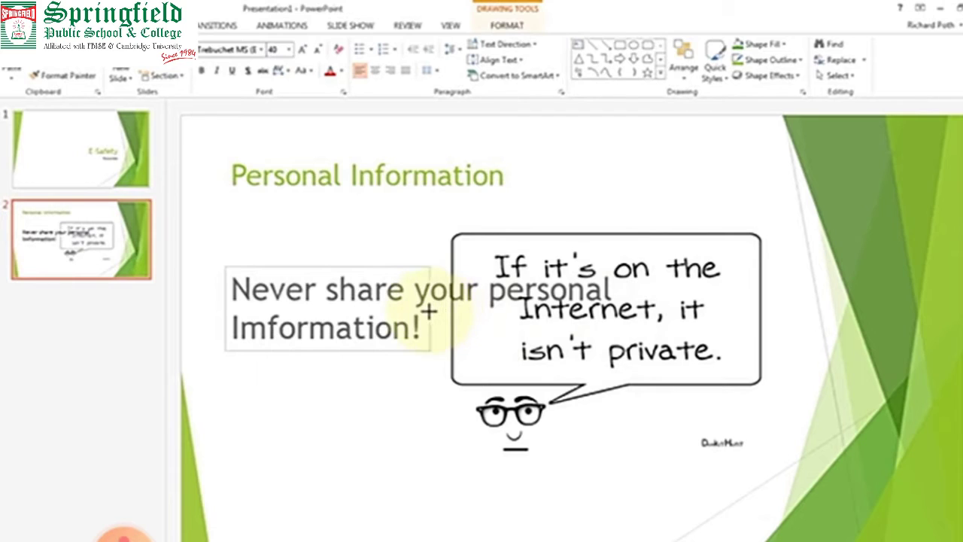
left_click_drag(438, 310, 430, 312)
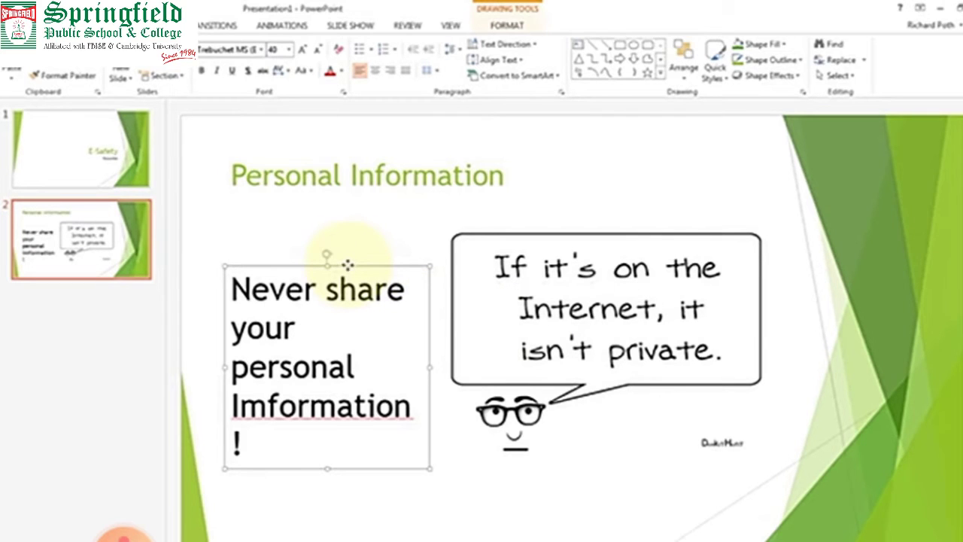
left_click_drag(347, 264, 344, 218)
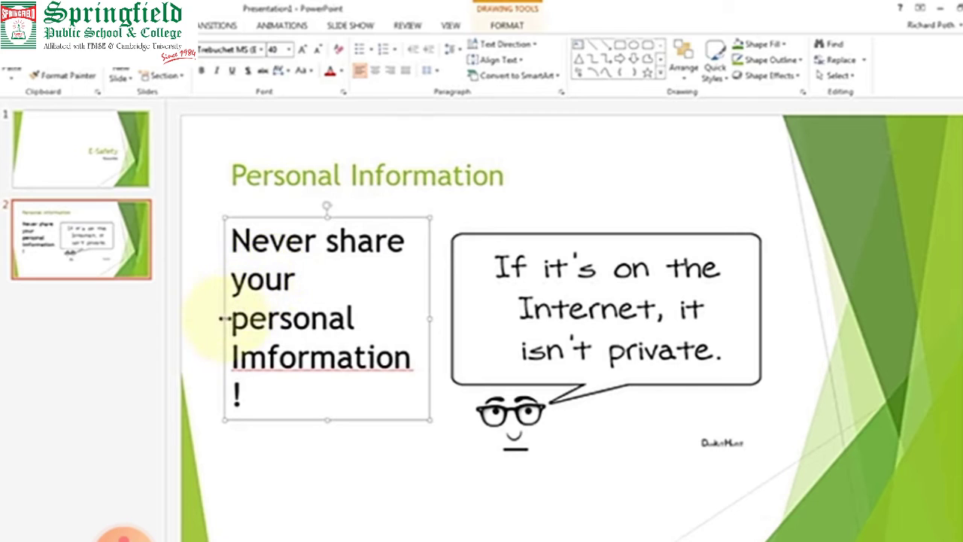
left_click_drag(222, 318, 215, 317)
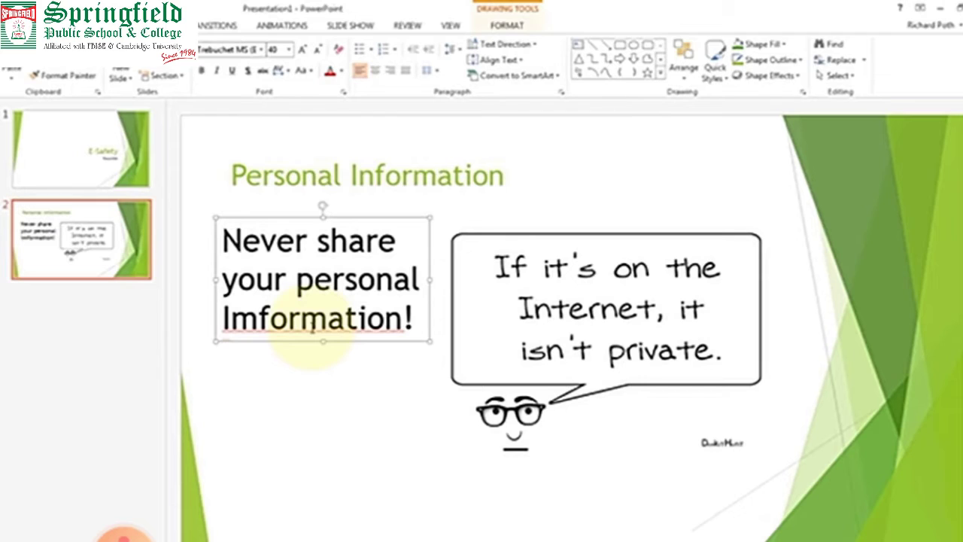
- Correct the misspelled last word to the suggested "Information" and move the text box slightly lower
right_click(312, 327)
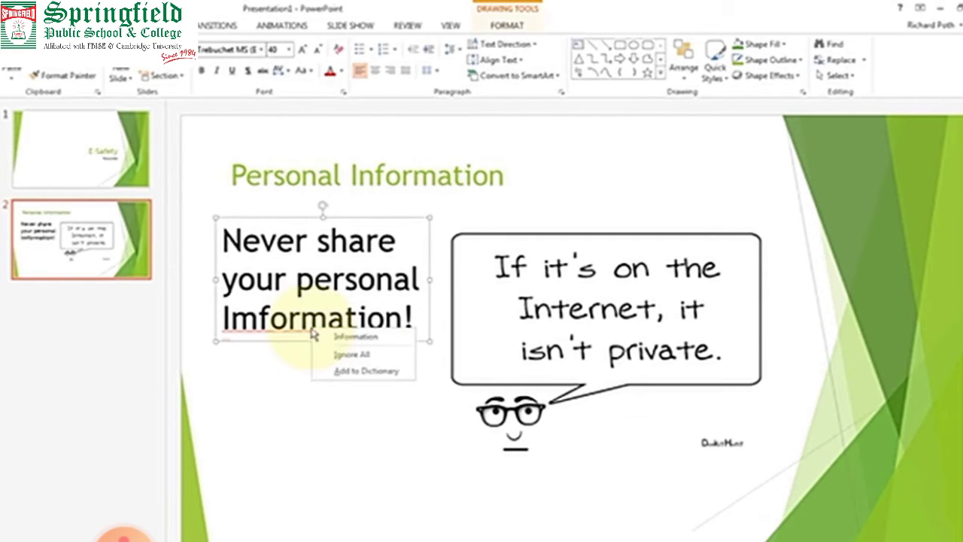
left_click(385, 338)
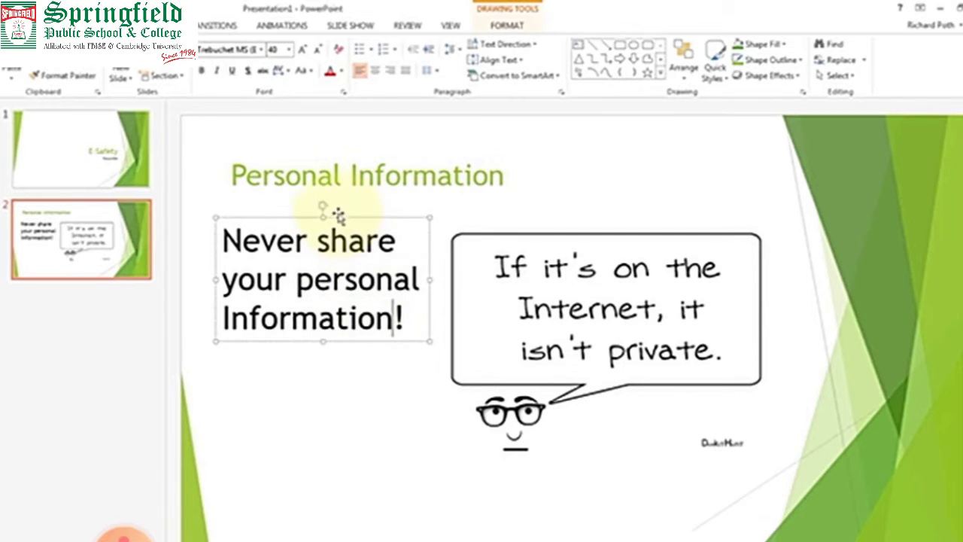
left_click_drag(340, 216, 343, 239)
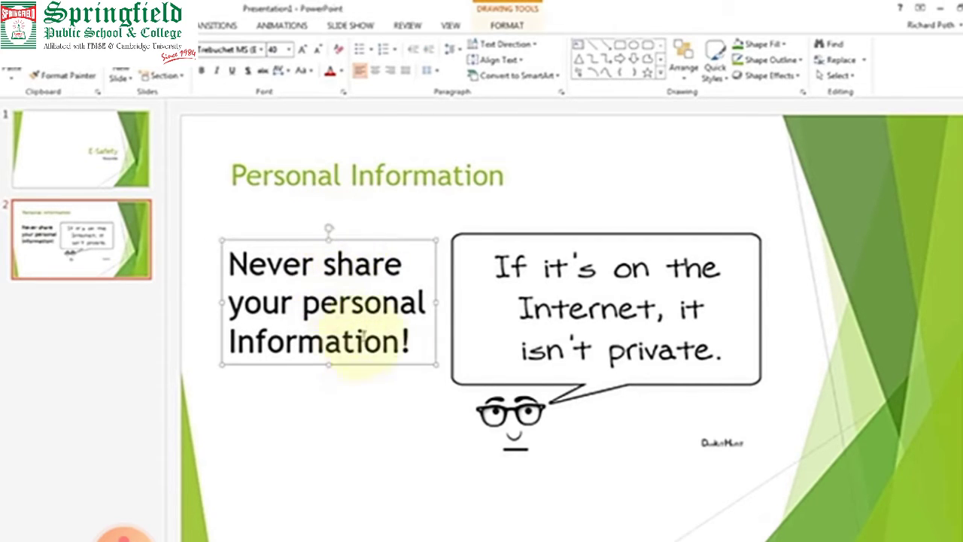
- Centre the "Never share your personal Information!" text within its box
left_click_drag(416, 348, 208, 240)
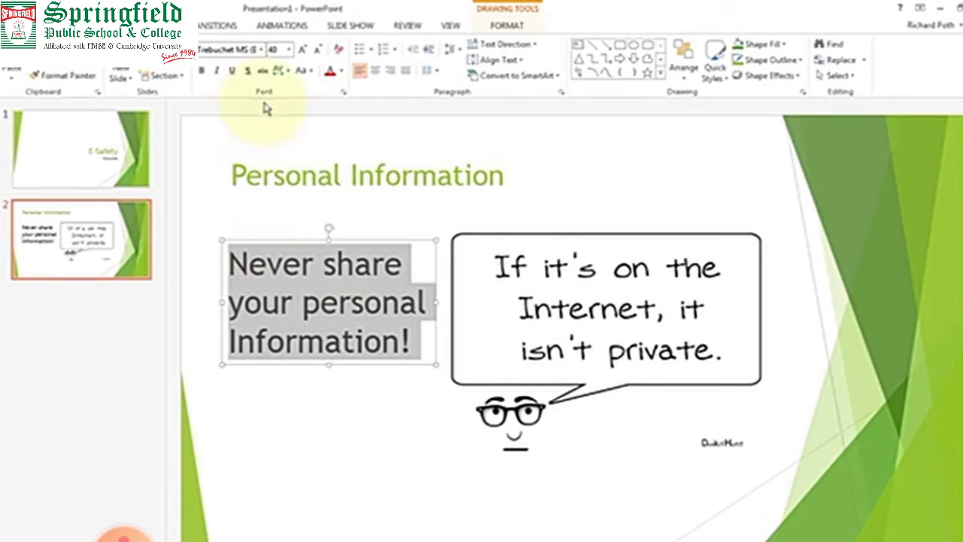
left_click(377, 72)
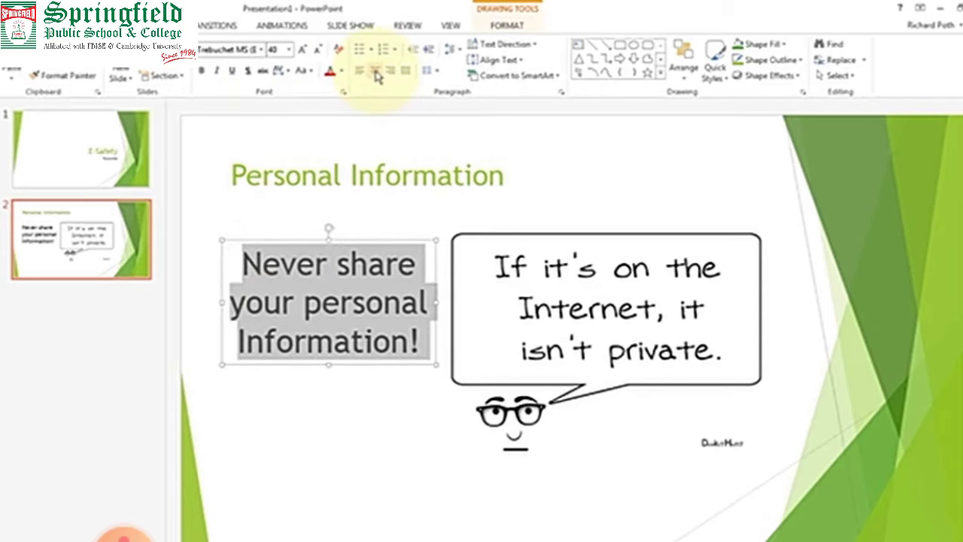
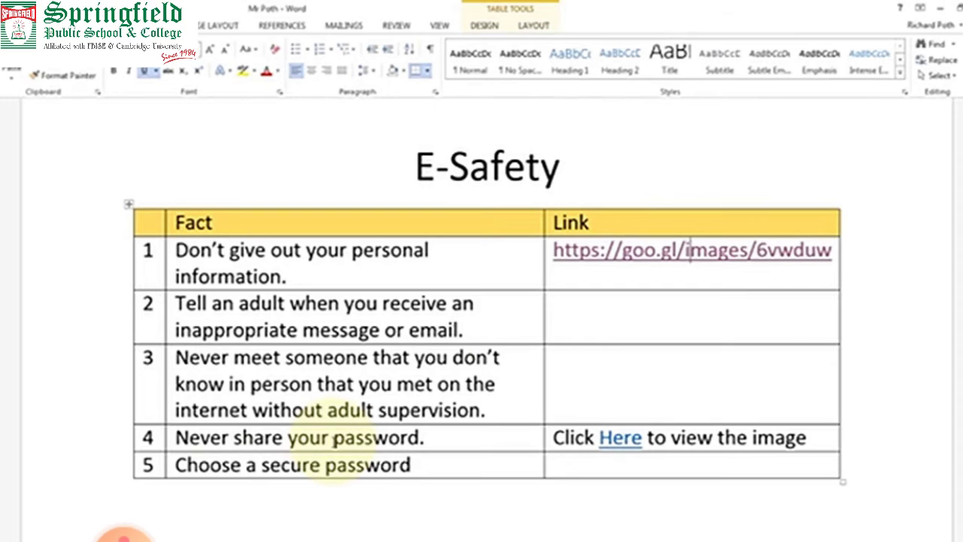
- Switch back to PowerPoint and title slide 3 "Sharing Passwords"
key("alt+Tab")
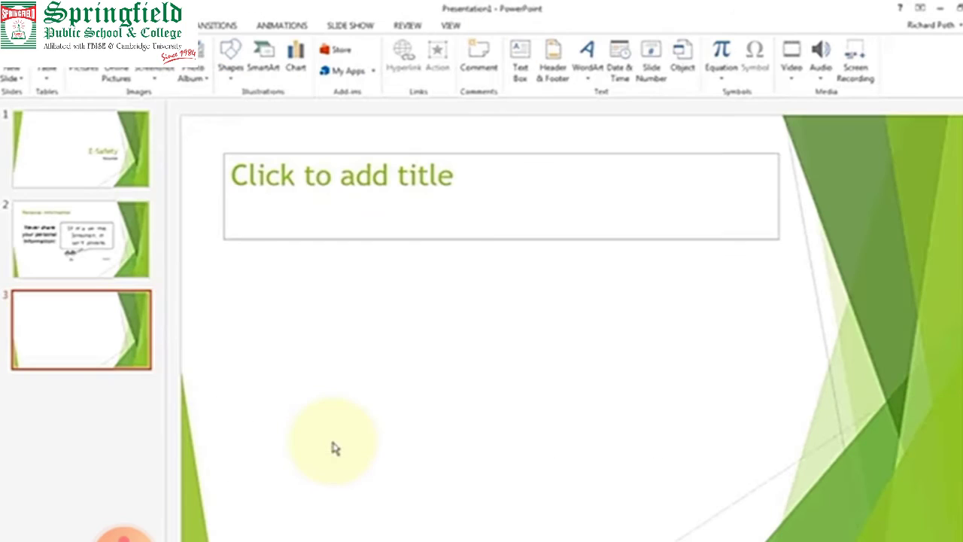
left_click(341, 175)
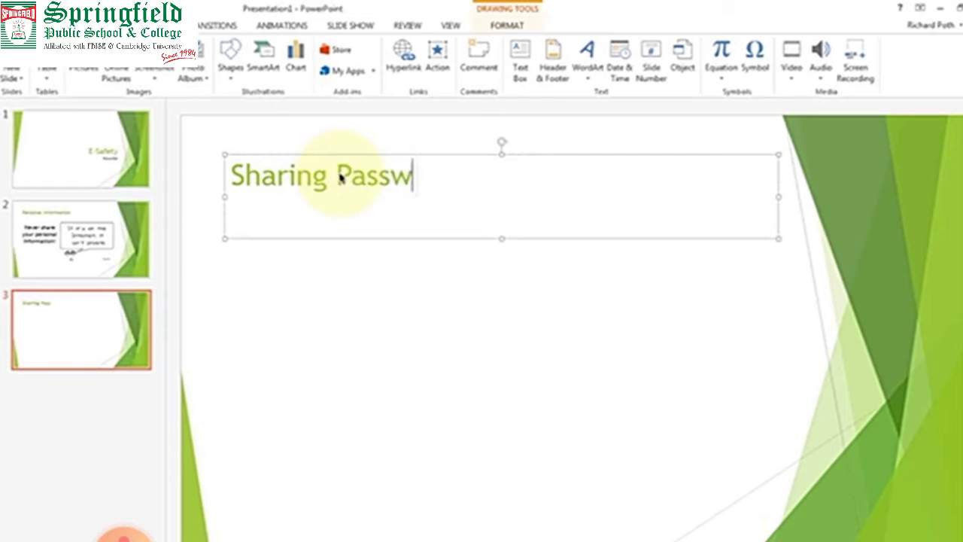
type("Sharing Passwords")
- Switch to the Word document, follow fact 4's "Here" link, and open the password picture's full view in the browser
key("alt+Tab")
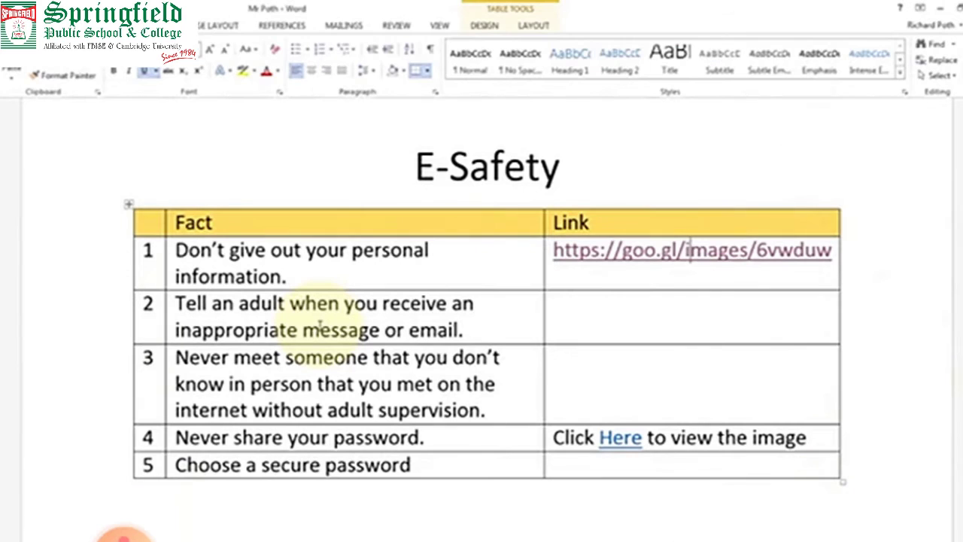
left_click(618, 443, "ctrl")
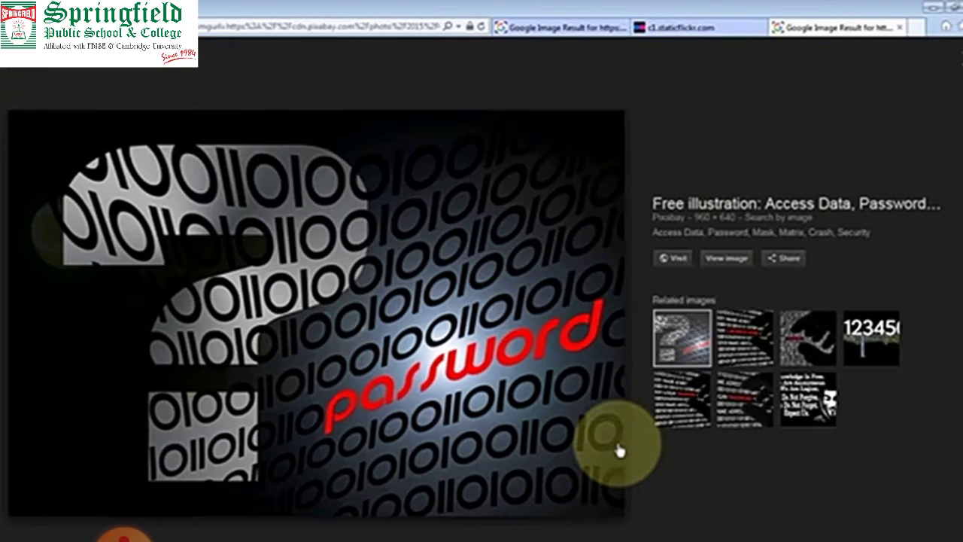
left_click(720, 259)
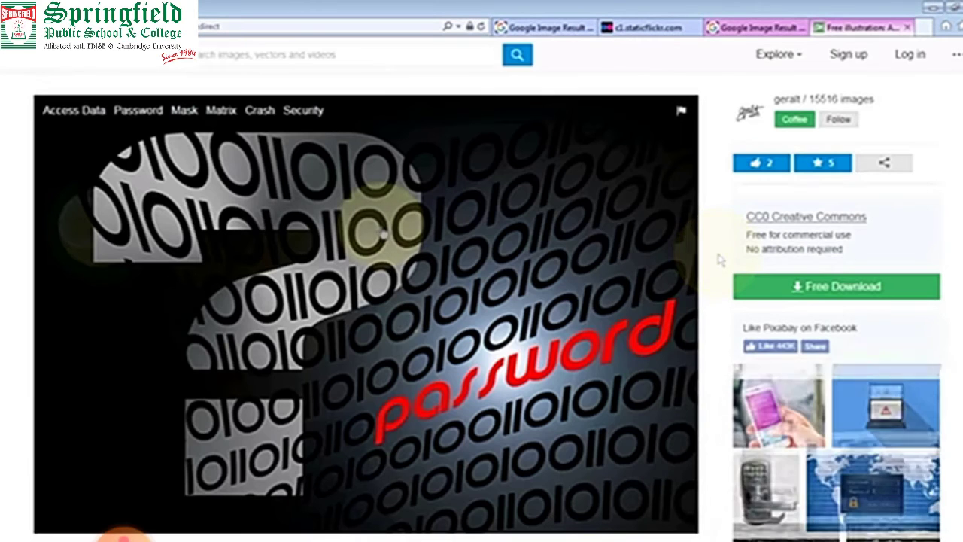
- Copy the password question-mark picture from the web page and paste it onto slide 3 in PowerPoint
right_click(383, 231)
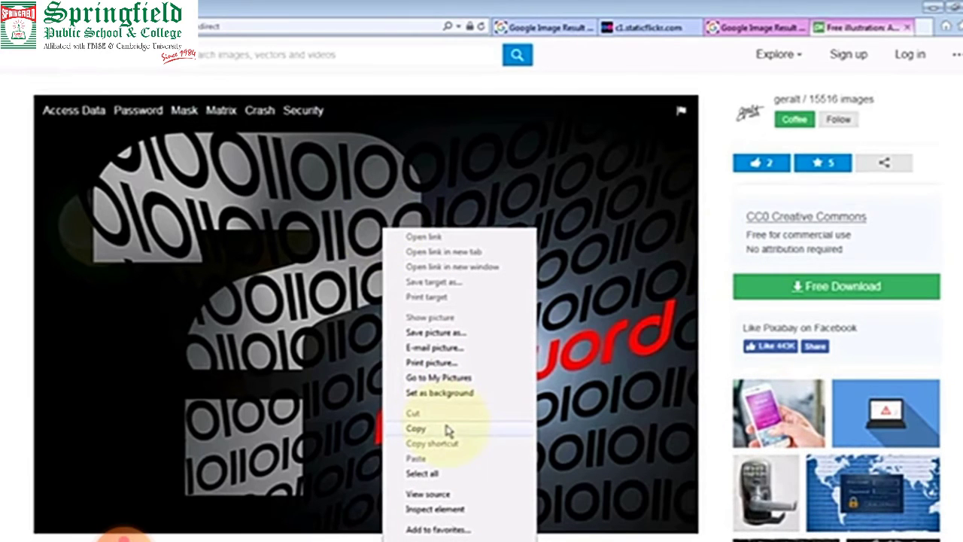
left_click(416, 428)
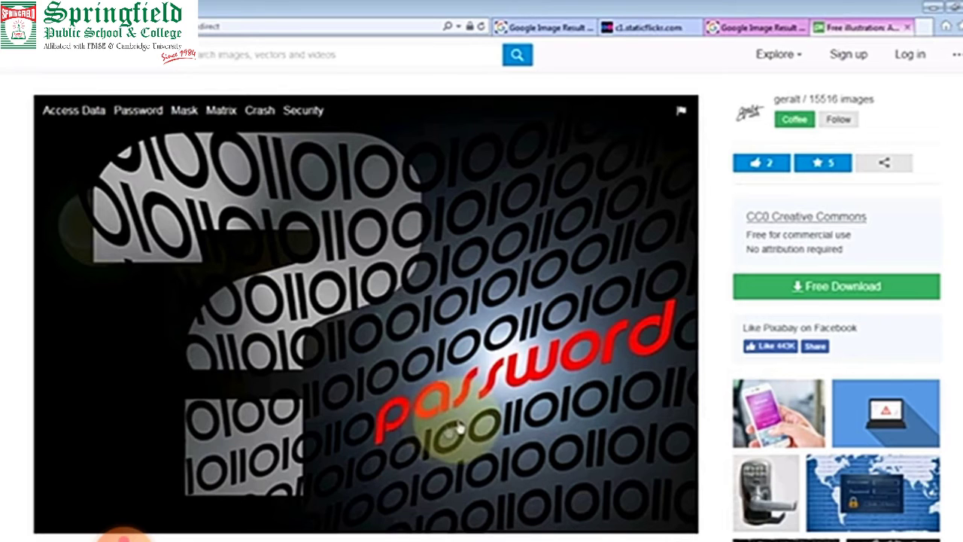
key("alt+Tab")
key("alt+Tab")
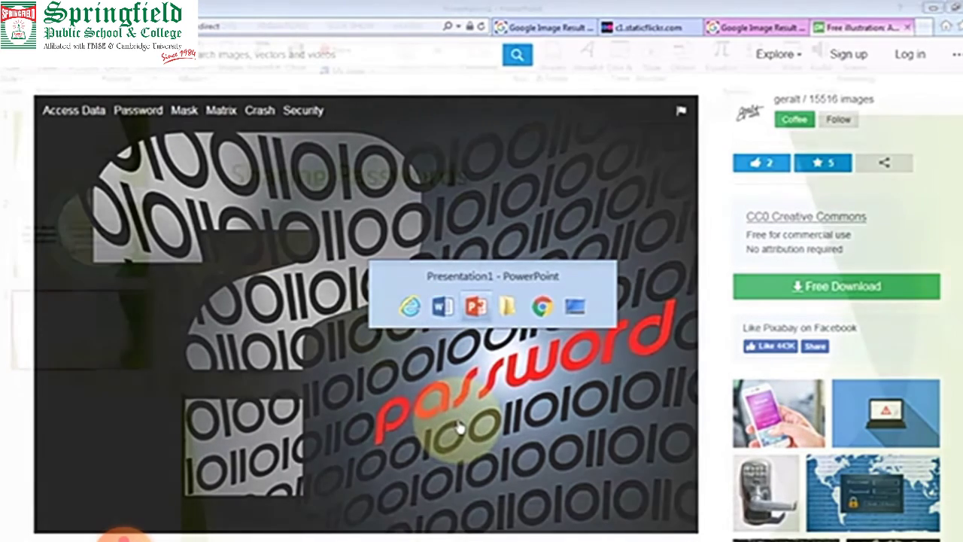
key("ctrl+v")
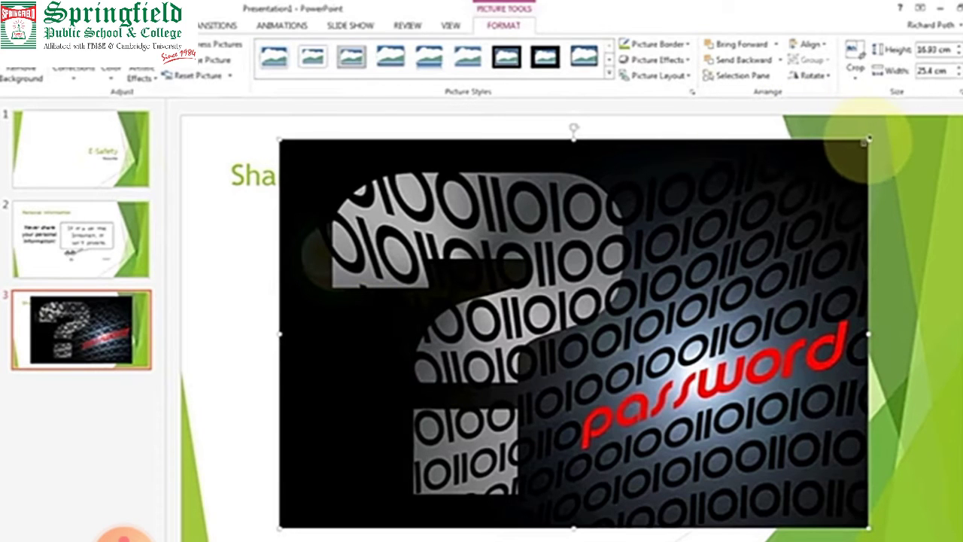
- Scale the pasted picture down to about 13.7 cm wide and move it to the right half of slide 3
left_click_drag(869, 139, 595, 316)
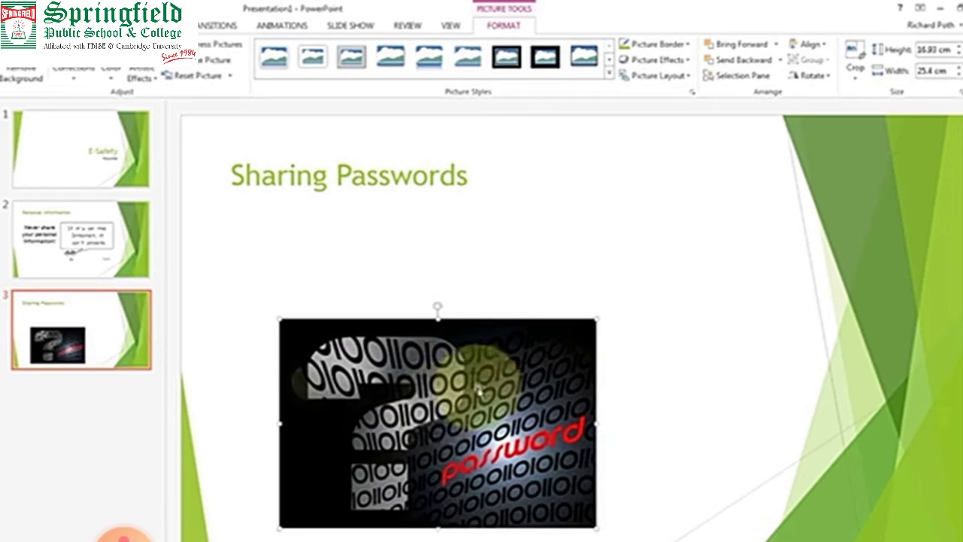
left_click_drag(463, 380, 601, 323)
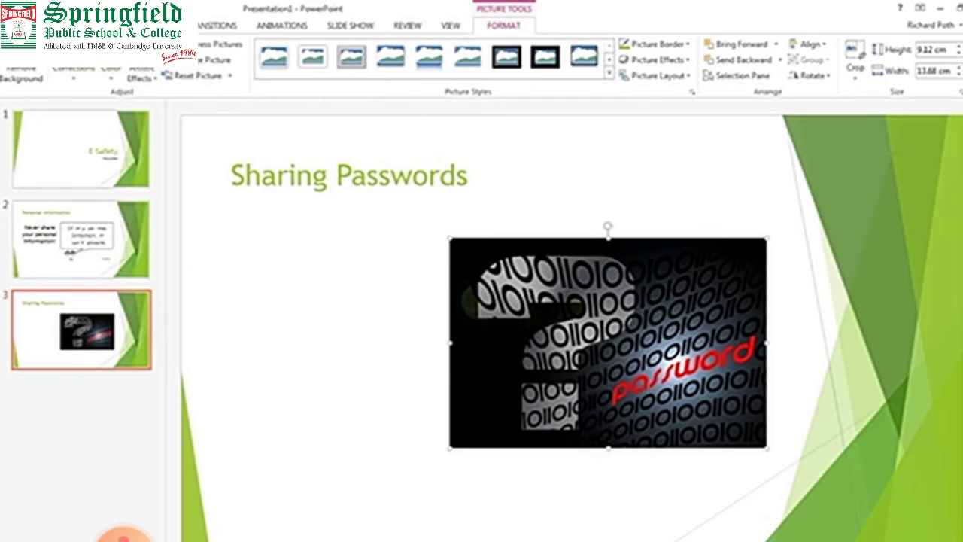
- Insert a text box beside the picture on slide 3 reading "Never share your password!"
left_click(120, 25)
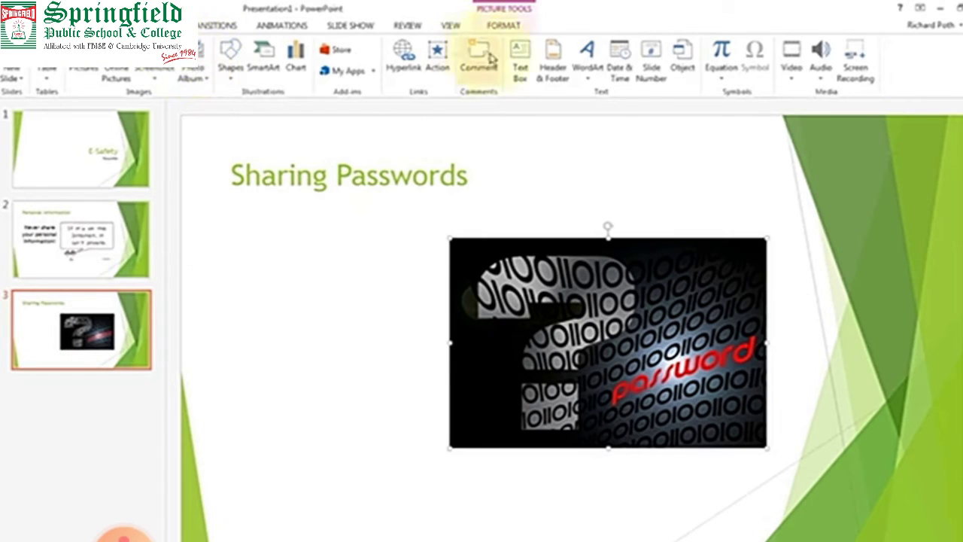
left_click(520, 60)
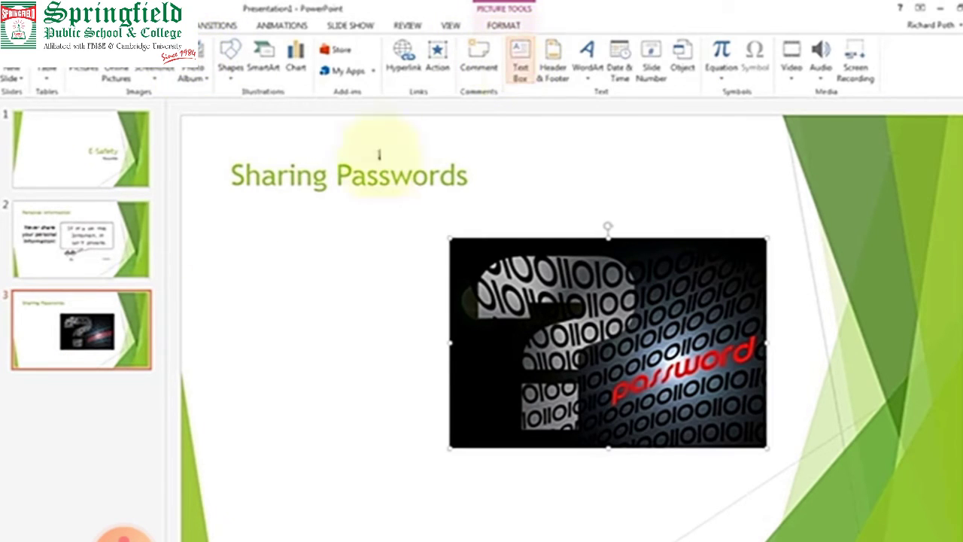
left_click(237, 272)
type("Never share your password!")
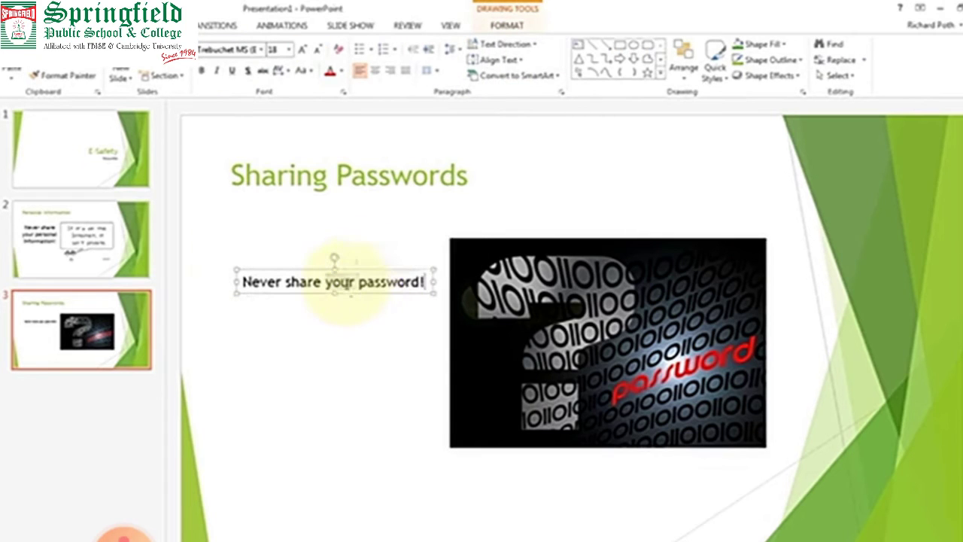